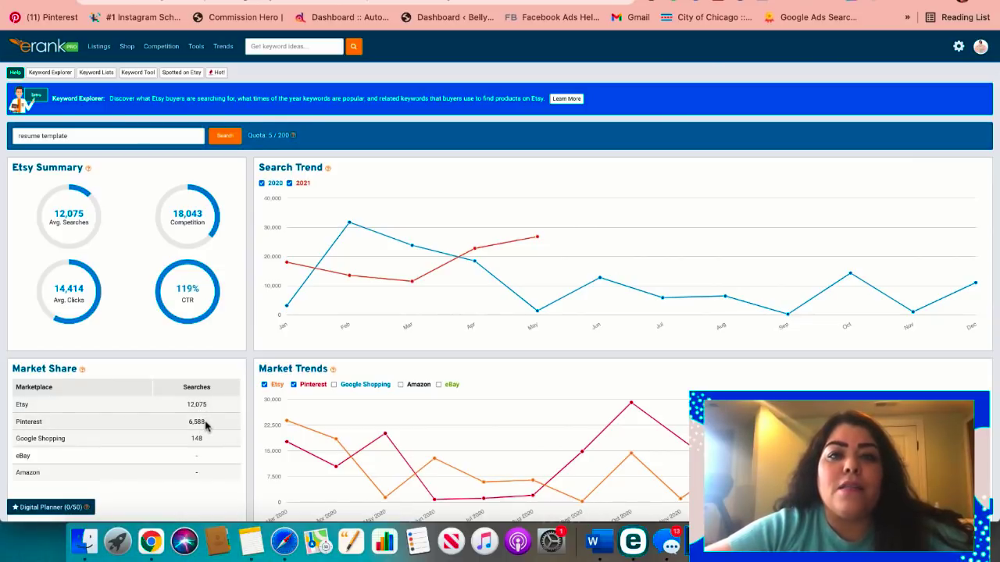
# Step: Highlight the Pinterest search volume for "resume template", and switch to Canva to search its templates for "resumes"
pyautogui.moveTo(213, 423); pyautogui.dragTo(185, 423)
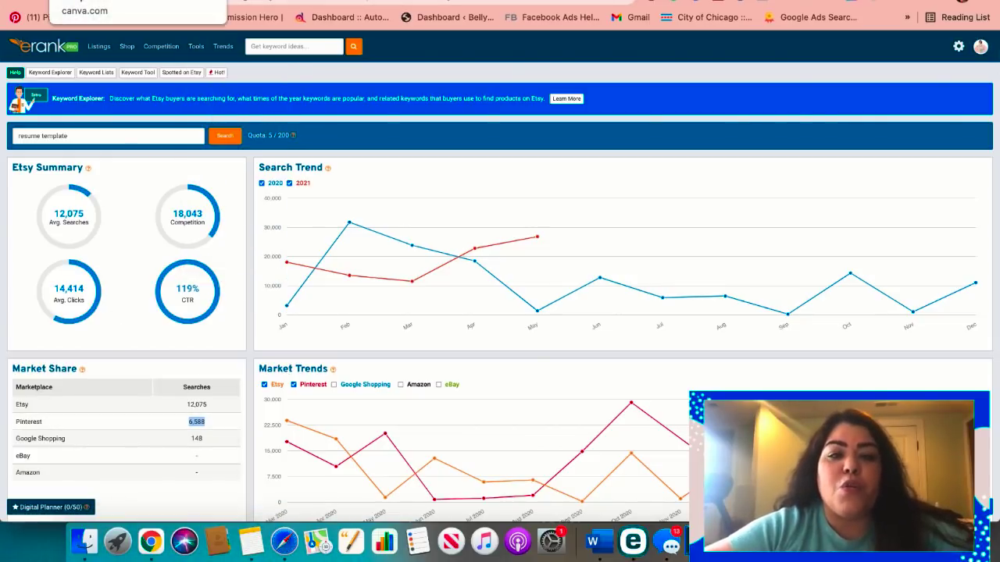
pyautogui.click(102, 3)
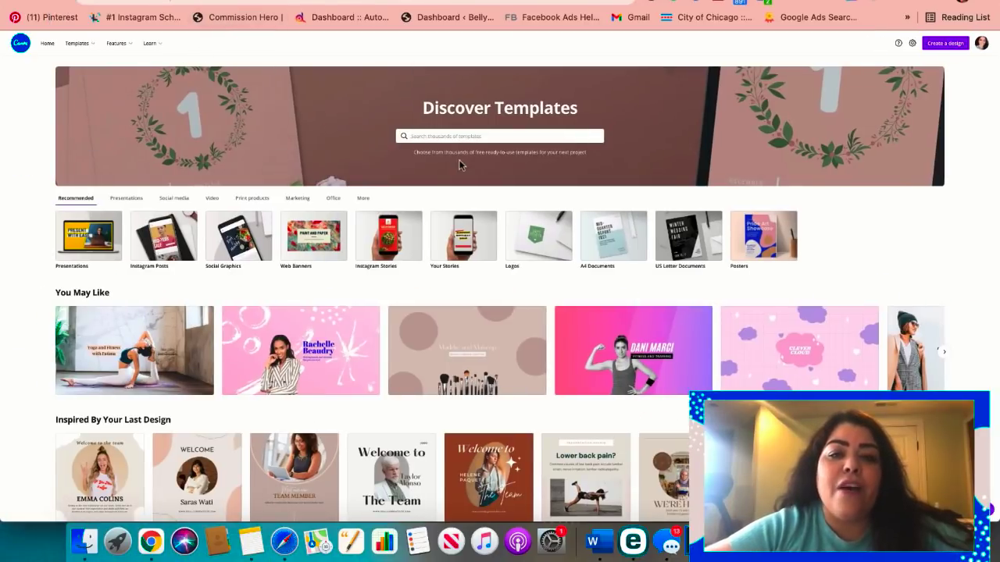
pyautogui.click(444, 137)
pyautogui.write('resu')
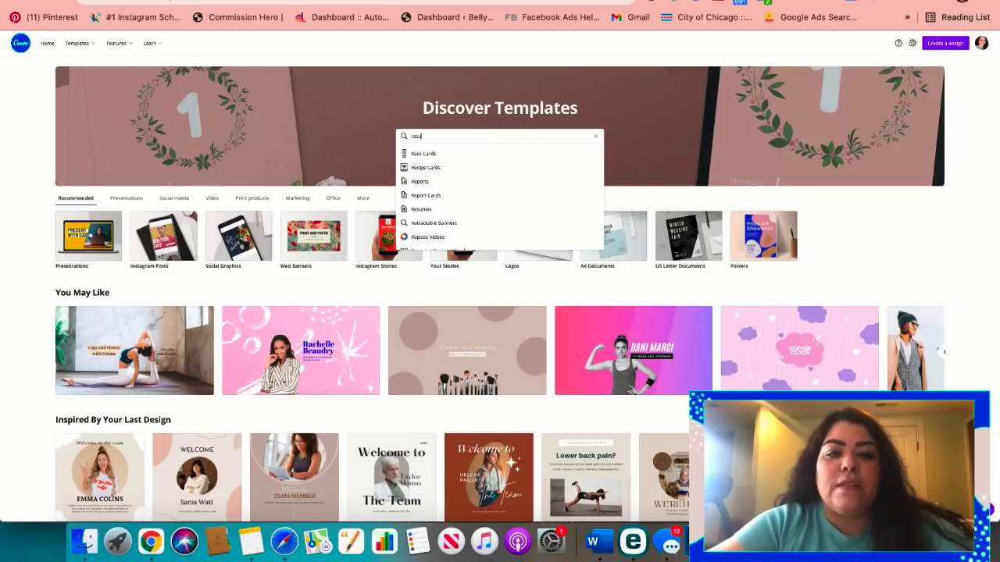
pyautogui.write('mes')
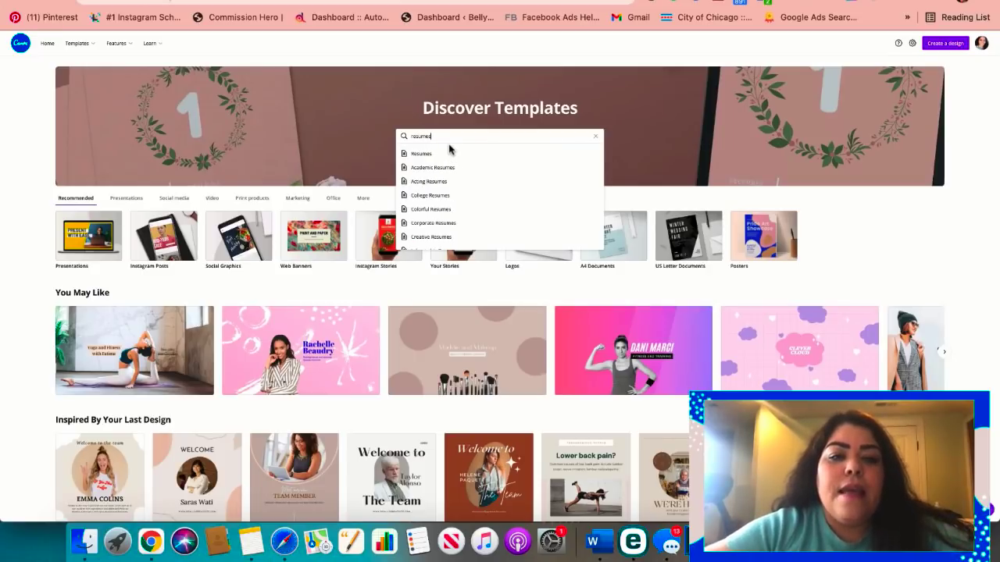
pyautogui.click(440, 155)
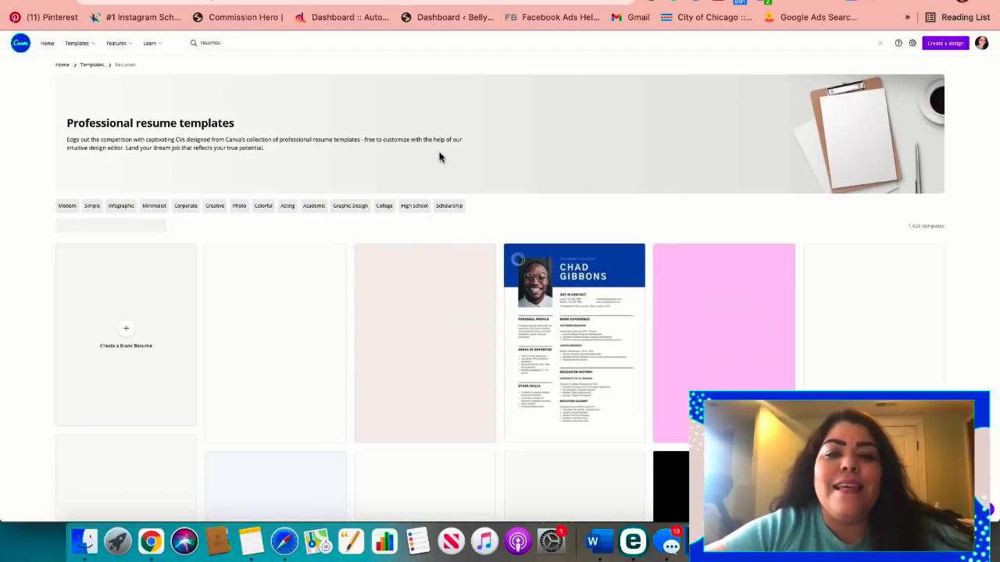
# Step: Browse the professional resume templates to compare the available layouts, colors and photo styles
pyautogui.scroll(-6, 576, 268)
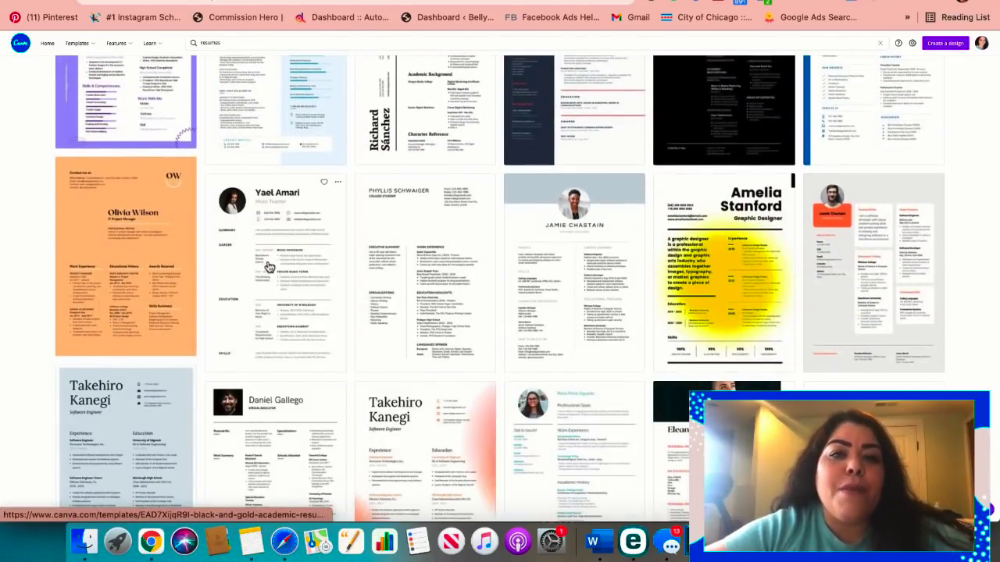
pyautogui.scroll(1, 268, 267)
pyautogui.scroll(3, 268, 267)
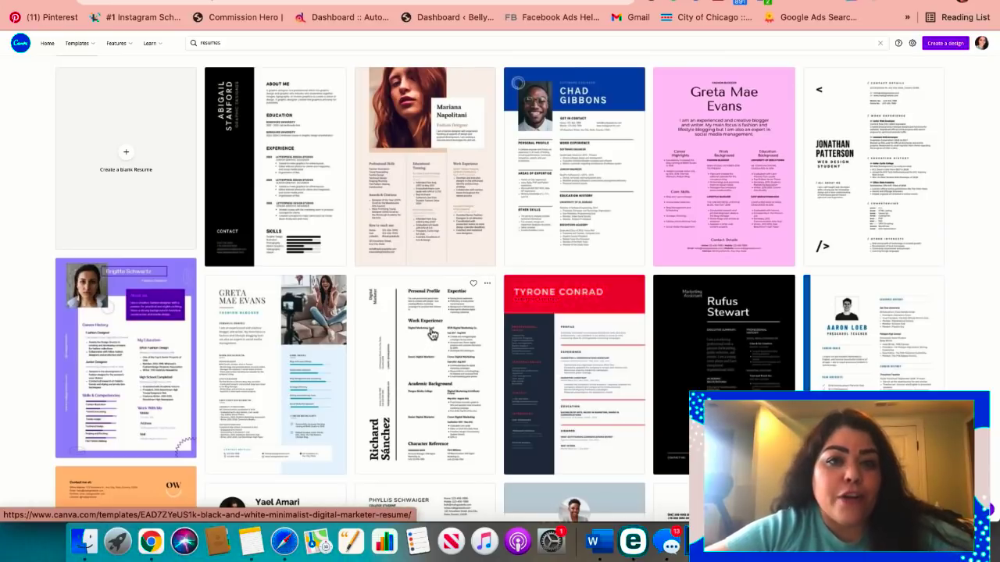
pyautogui.scroll(-5, 531, 357)
pyautogui.scroll(-3, 530, 357)
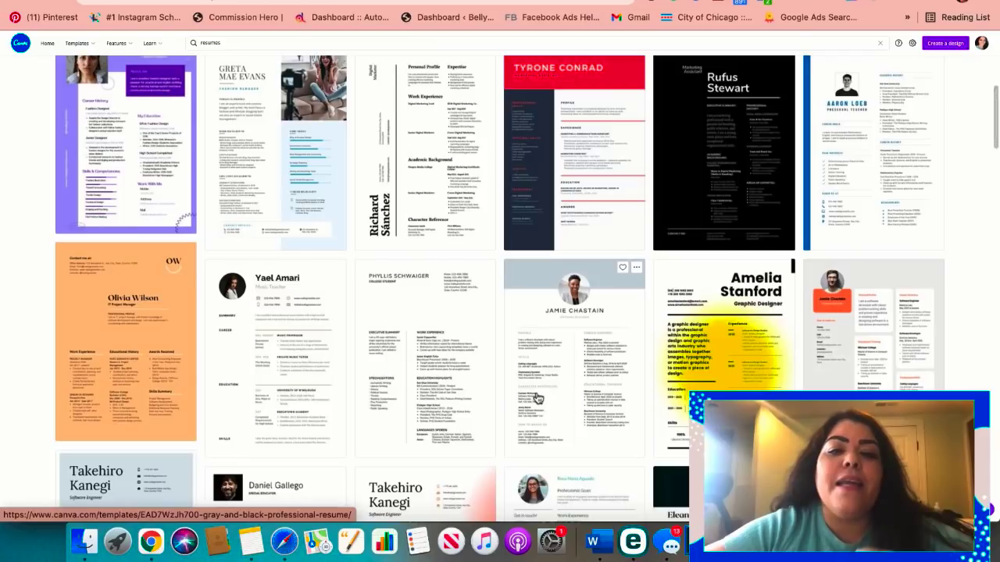
pyautogui.scroll(-1, 537, 399)
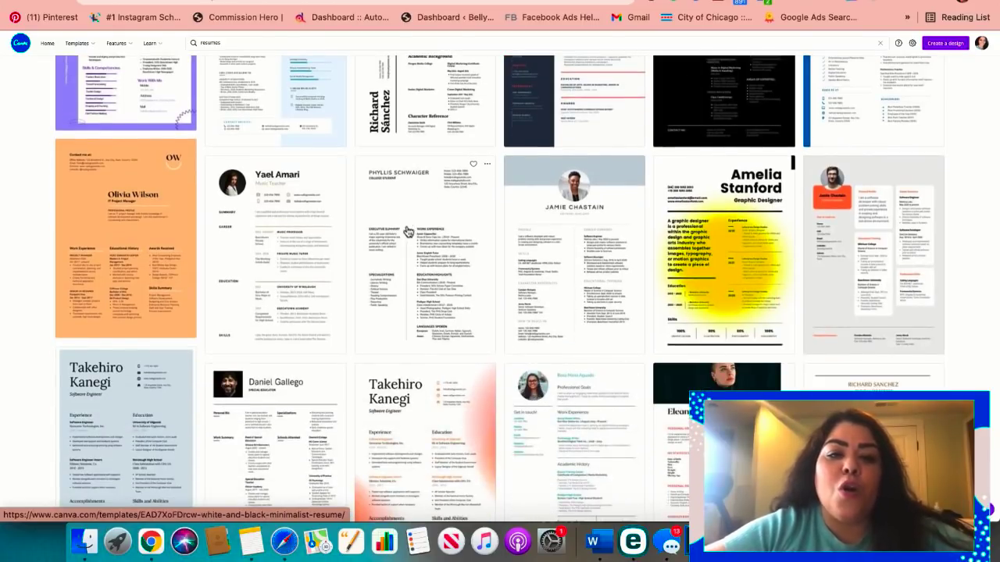
pyautogui.scroll(-2, 453, 385)
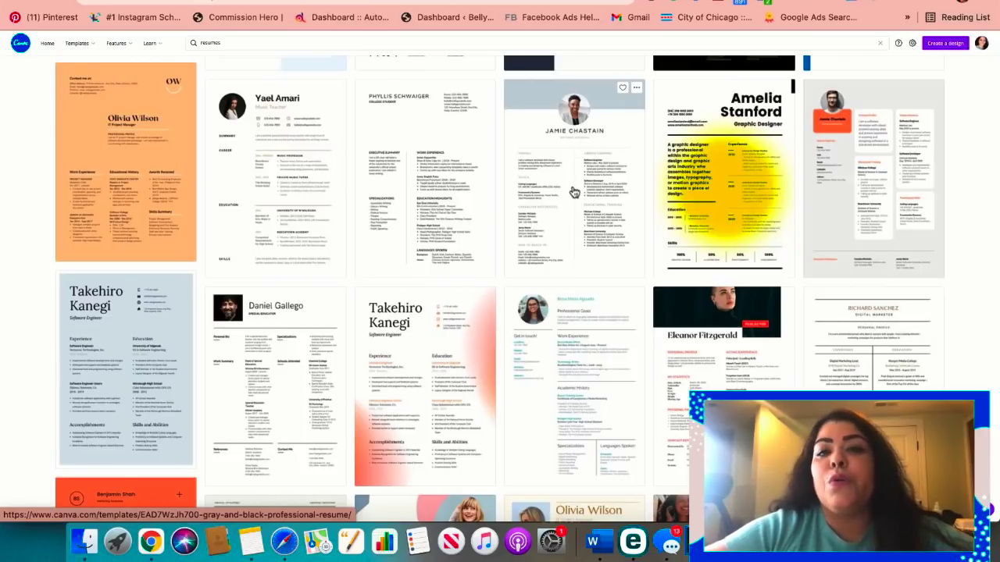
pyautogui.scroll(-5, 574, 191)
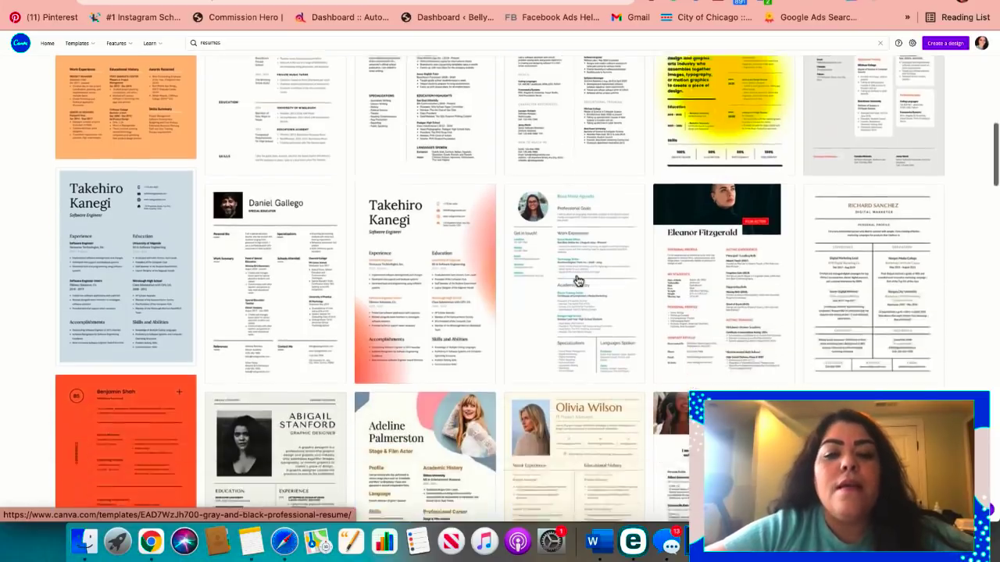
pyautogui.scroll(-13, 614, 376)
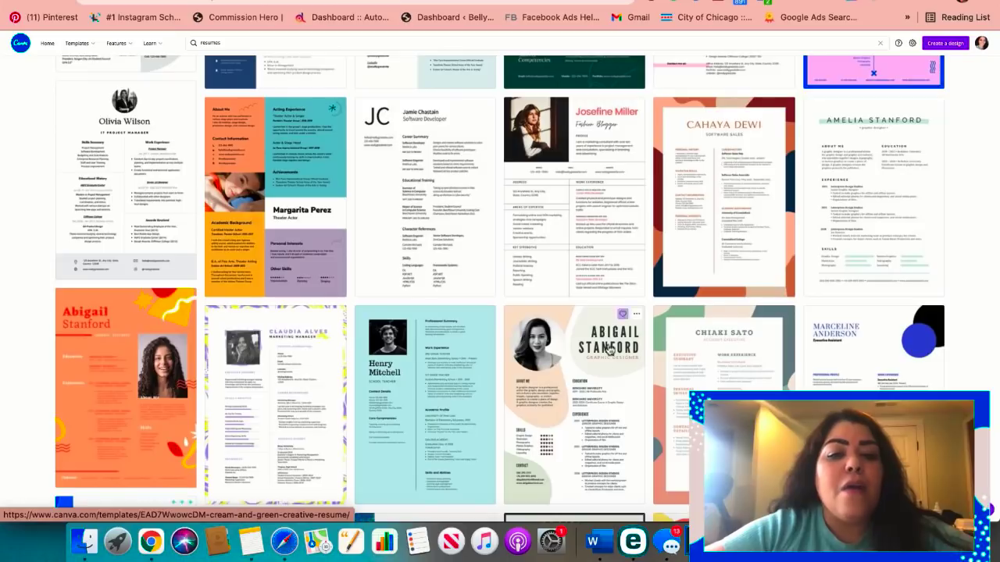
pyautogui.scroll(-3, 603, 372)
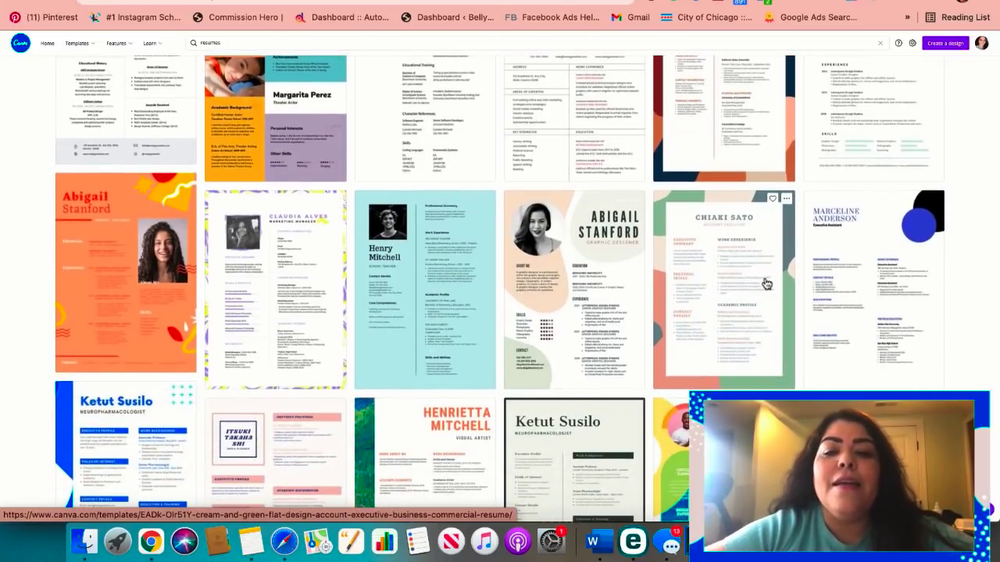
# Step: Open the Black Photo Resume template for an IT project manager for customization
pyautogui.scroll(4, 766, 285)
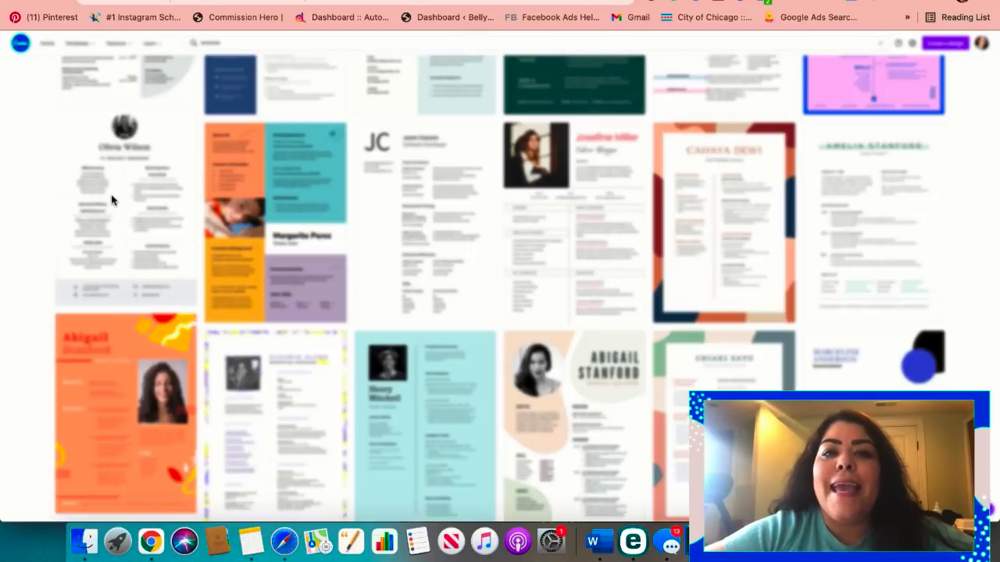
pyautogui.click(111, 200)
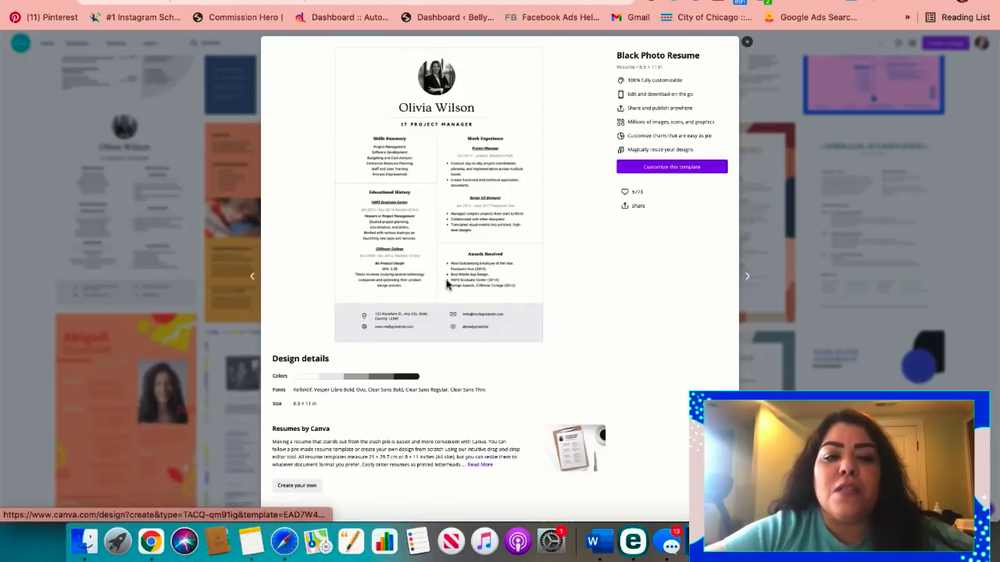
pyautogui.click(660, 169)
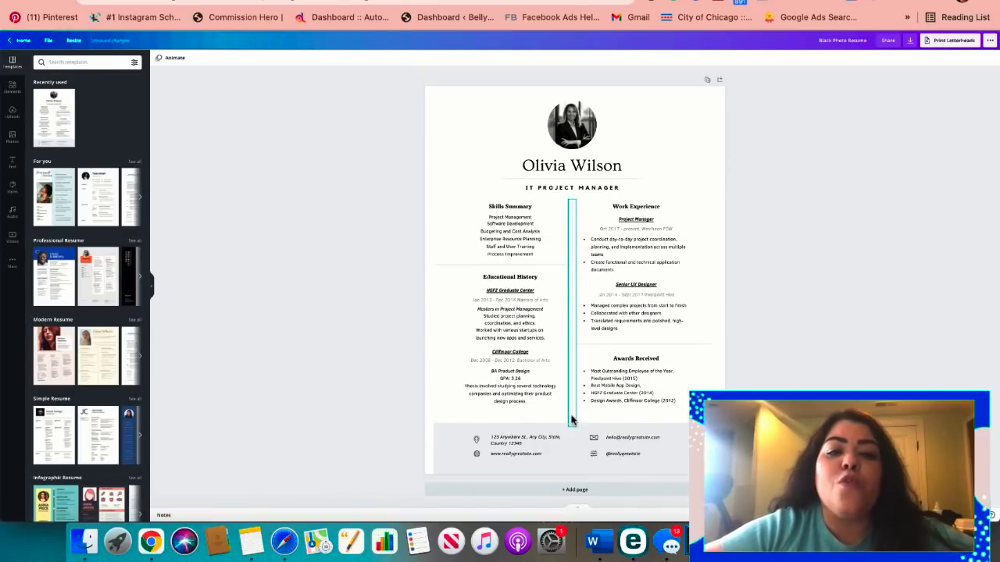
# Step: Try the music teacher and red-accented professional resume layouts, and settle on the cream IT Project Manager layout from Modern Resume
pyautogui.click(90, 199)
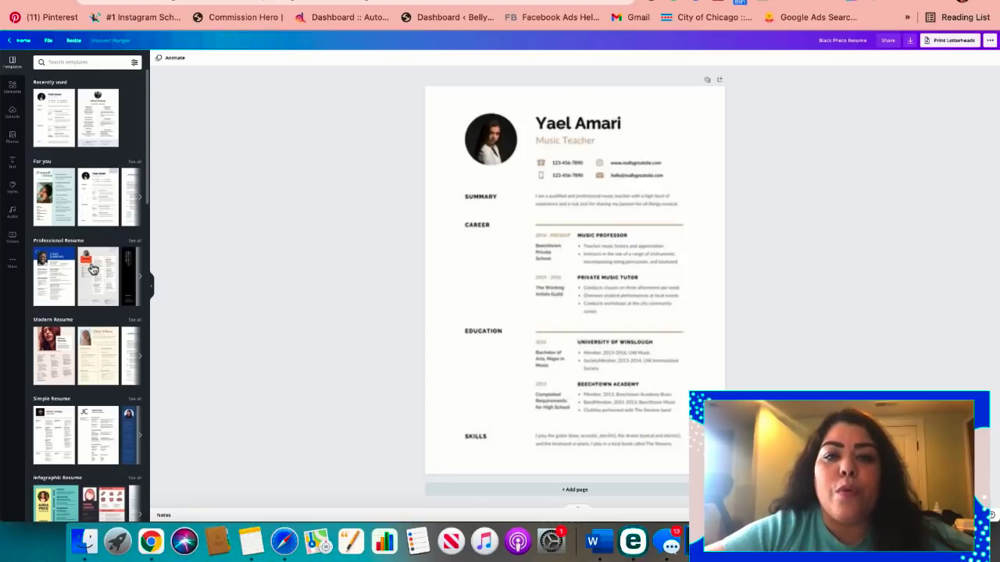
pyautogui.click(93, 268)
pyautogui.click(105, 355)
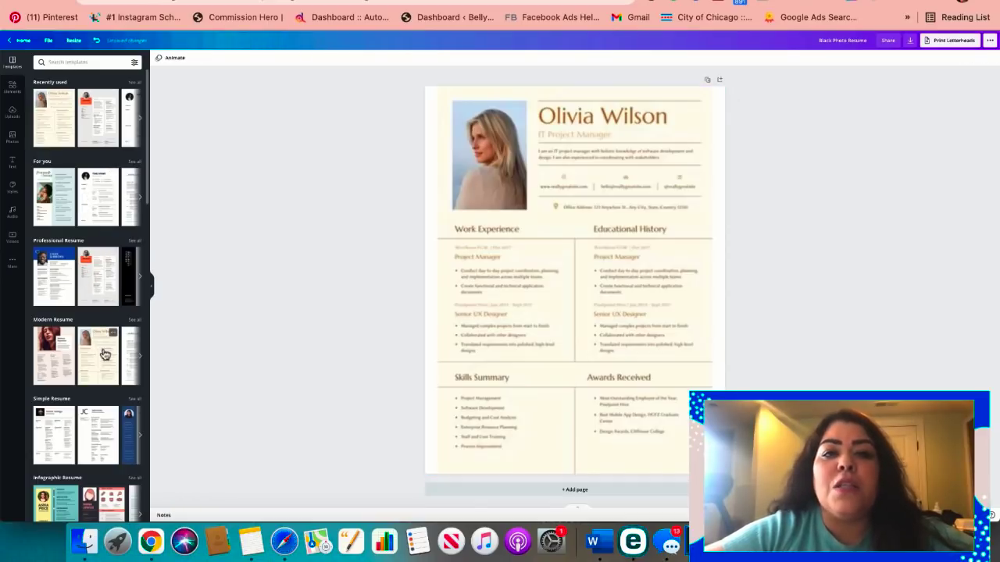
pyautogui.scroll(-3, 105, 355)
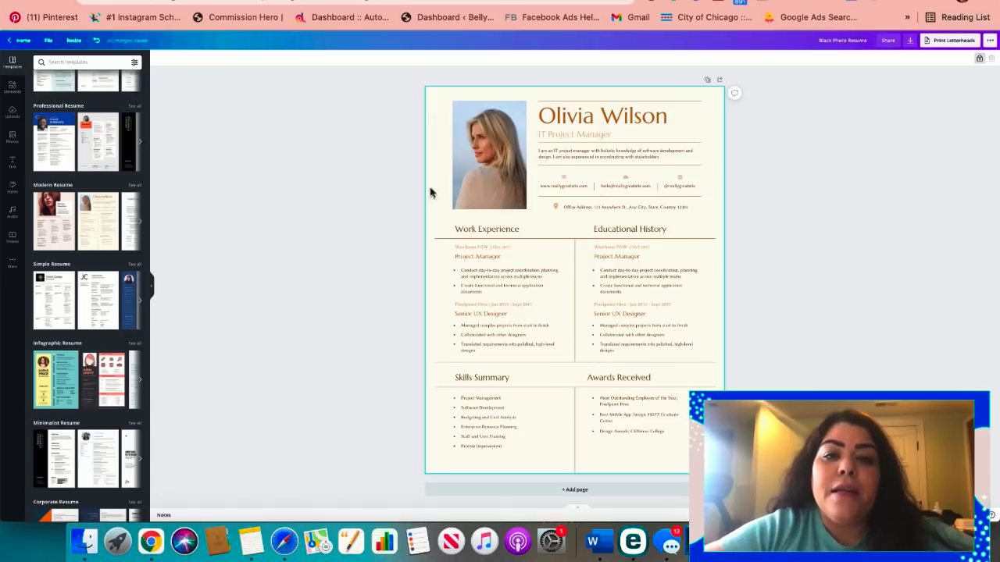
# Step: Review the link-sharing options for the resume design, including sharing a link to use as template
pyautogui.click(888, 40)
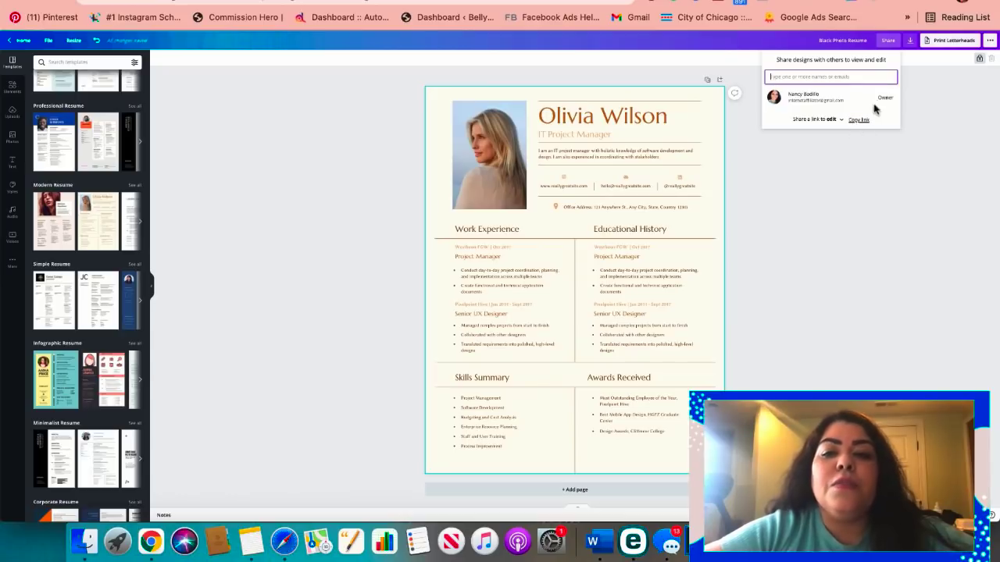
pyautogui.click(841, 119)
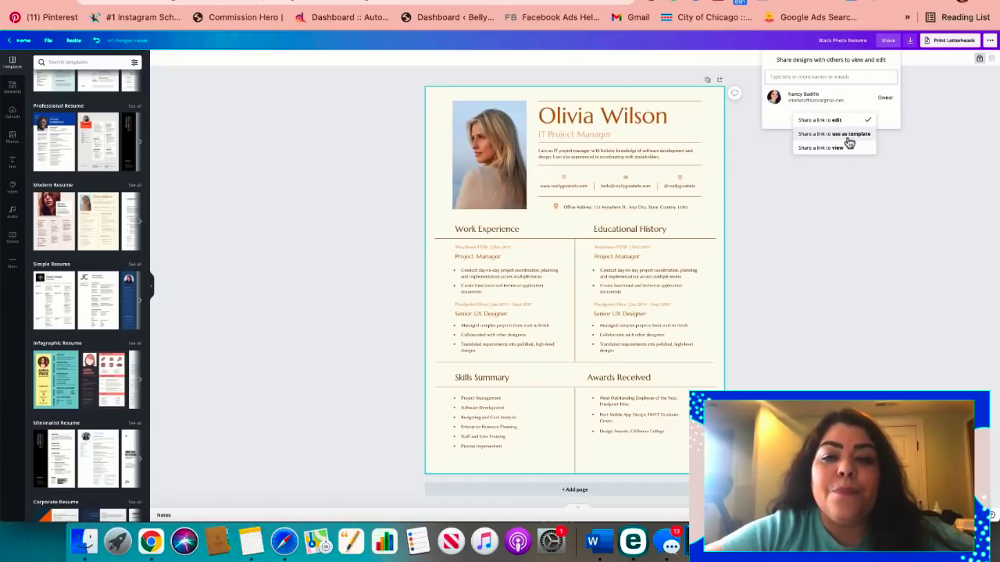
pyautogui.click(857, 263)
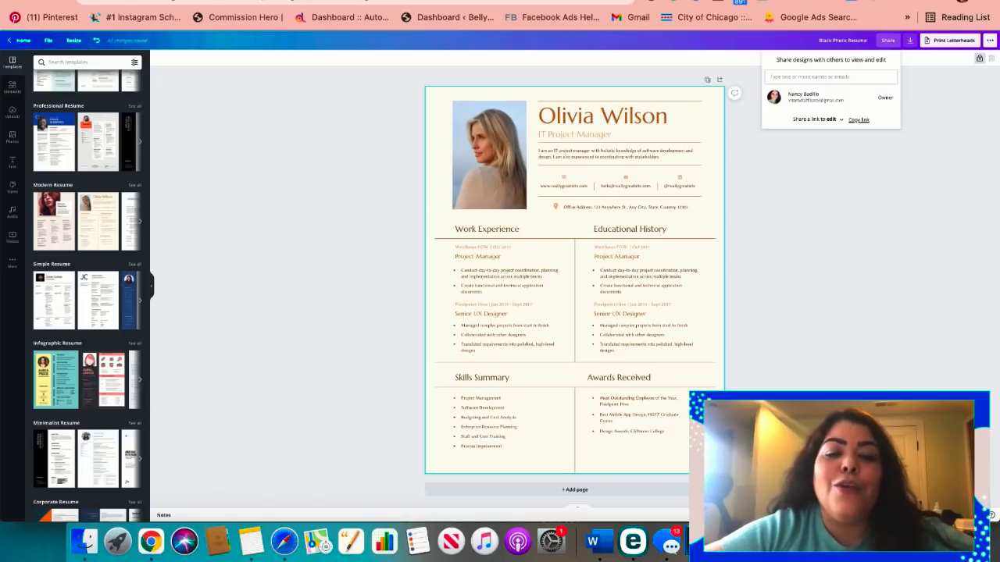
# Step: Switch to eRank and examine the "funeral program template" summary and market share, highlighting the Pinterest search volume
pyautogui.click(409, 0)
pyautogui.click(437, 0)
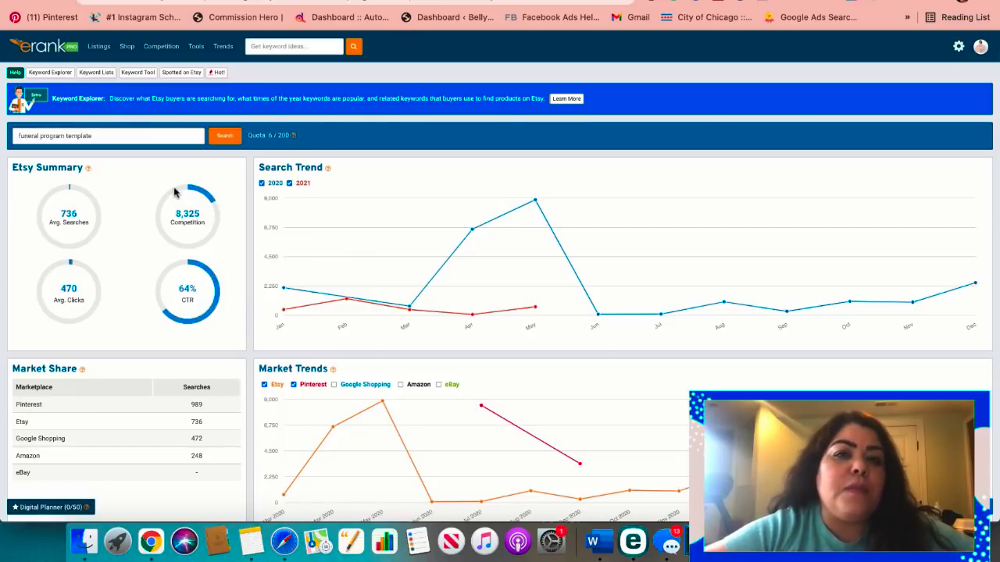
pyautogui.scroll(-1, 193, 230)
pyautogui.scroll(-5, 193, 229)
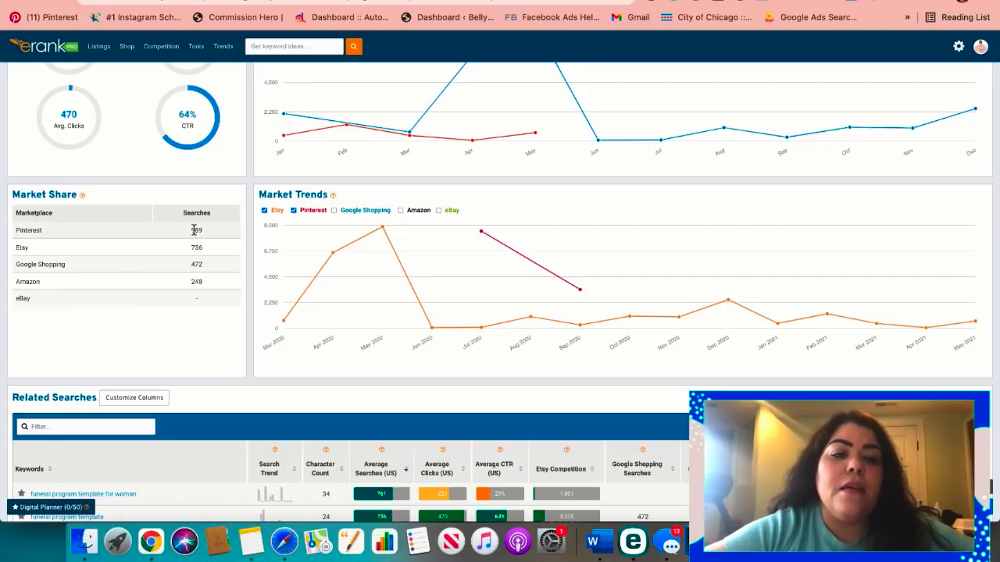
pyautogui.doubleClick(200, 230)
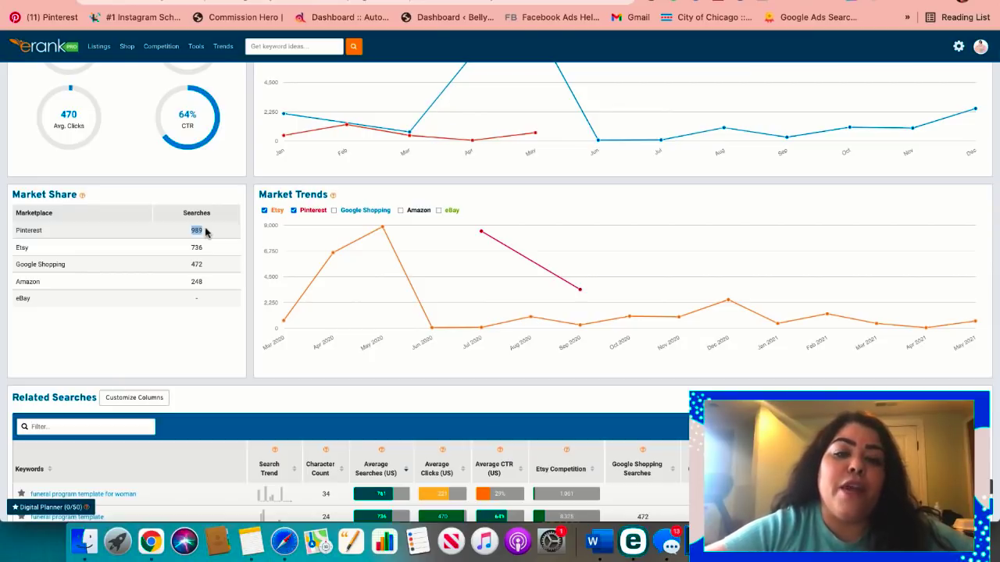
pyautogui.scroll(-1, 207, 234)
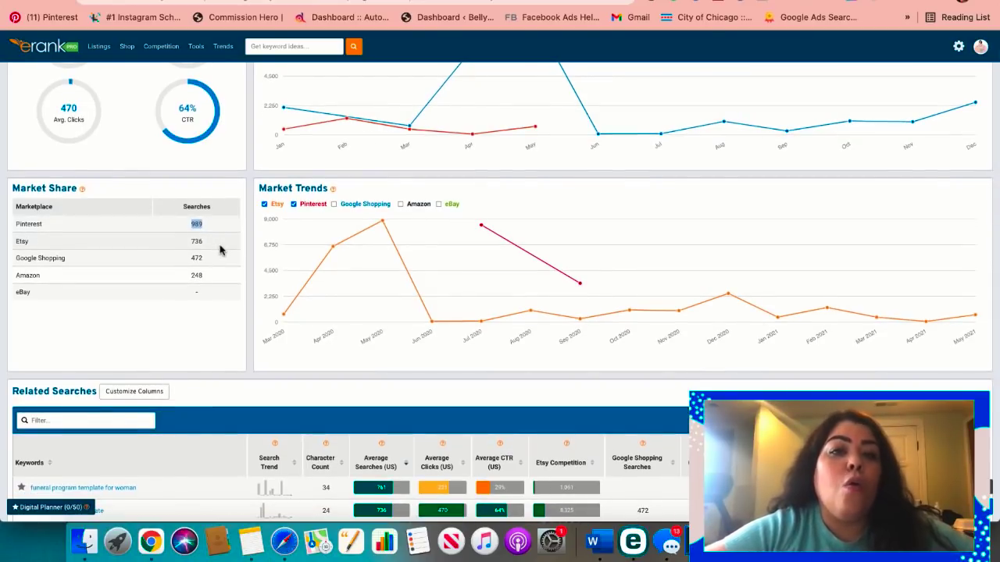
pyautogui.scroll(2, 219, 250)
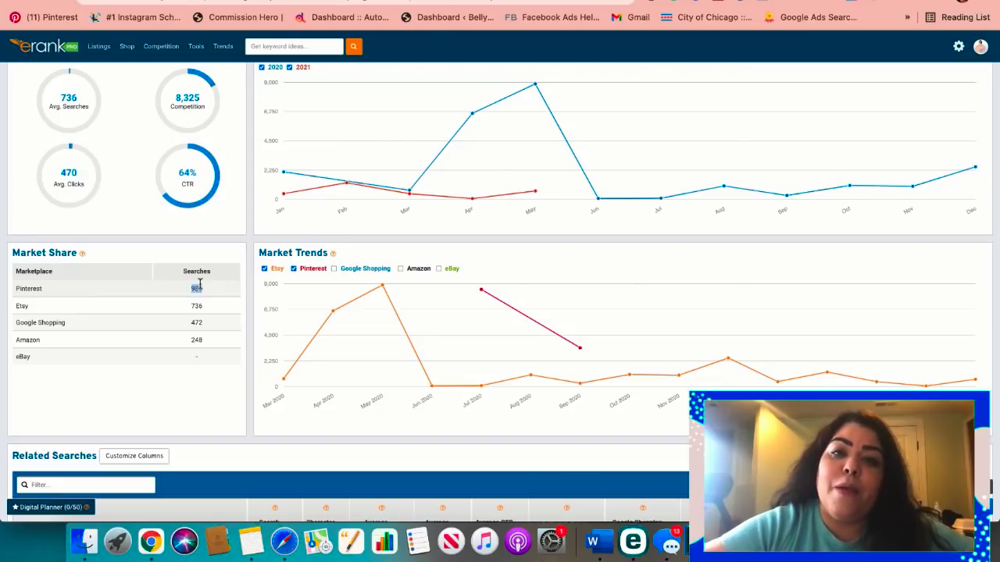
# Step: Examine the related searches for "funeral program template", comparing average searches, clicks, CTR and Etsy competition
pyautogui.scroll(-5, 211, 355)
pyautogui.scroll(-3, 212, 360)
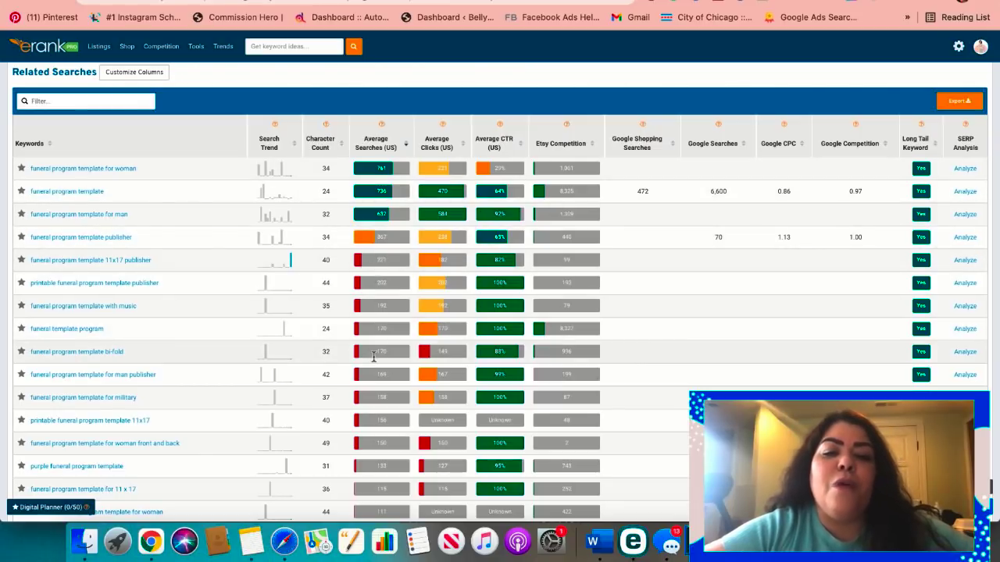
pyautogui.scroll(-2, 372, 332)
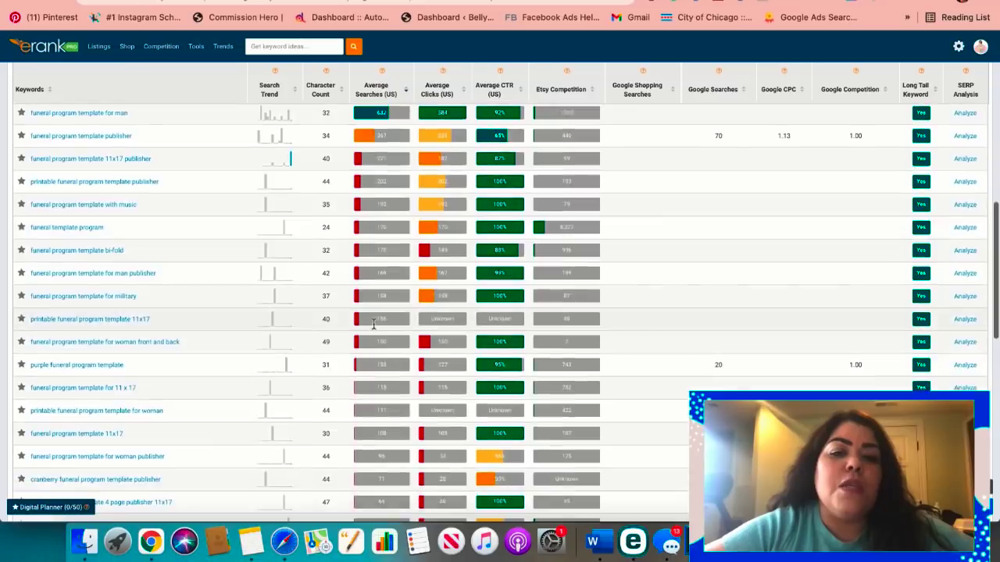
pyautogui.scroll(5, 373, 329)
pyautogui.scroll(3, 373, 329)
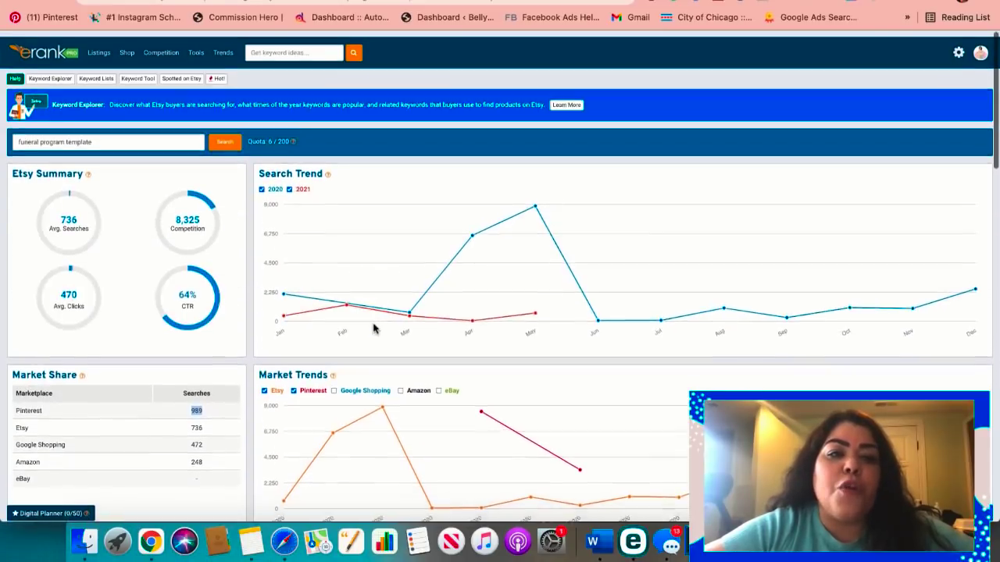
pyautogui.scroll(-6, 374, 329)
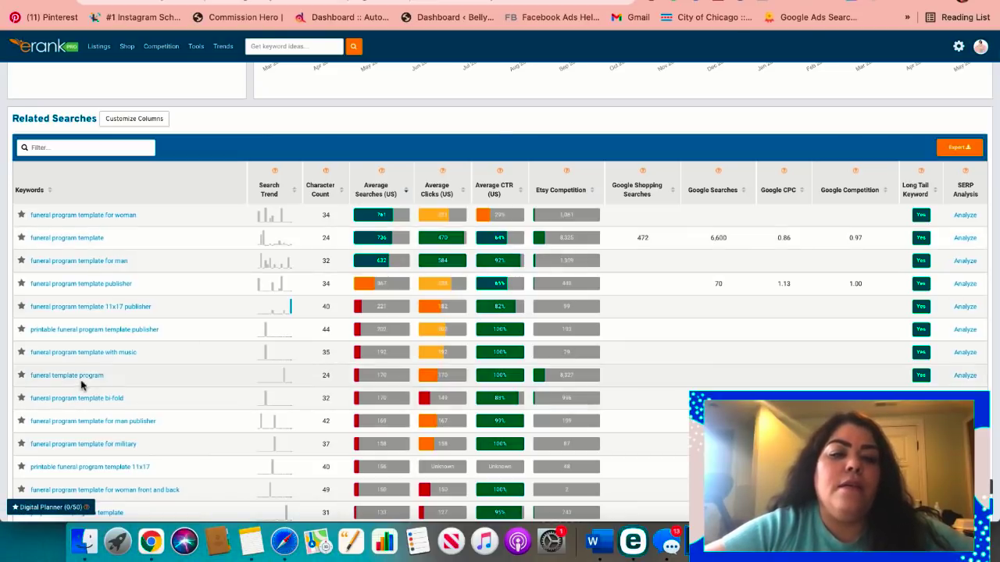
pyautogui.scroll(-2, 88, 492)
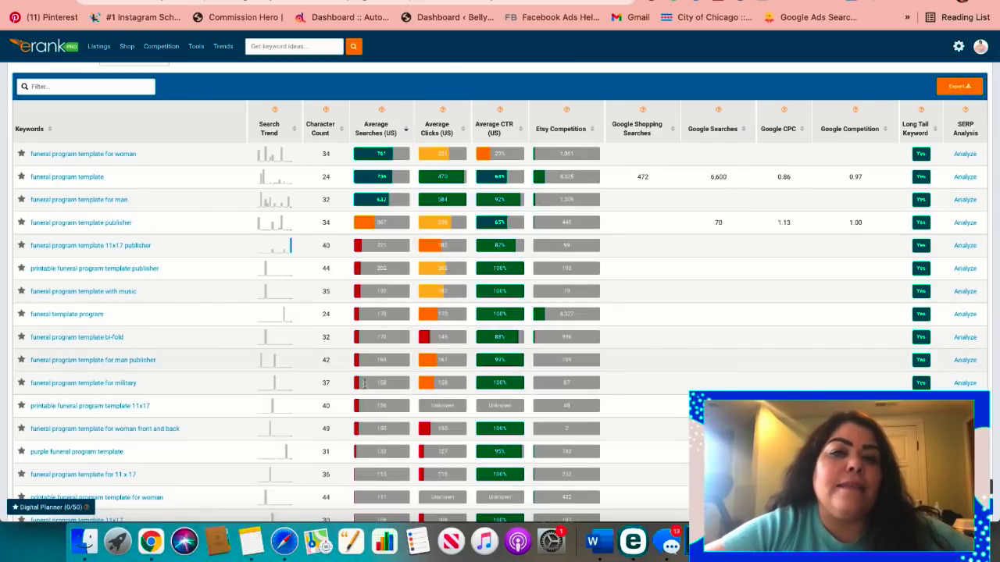
pyautogui.scroll(10, 303, 324)
pyautogui.scroll(-8, 303, 318)
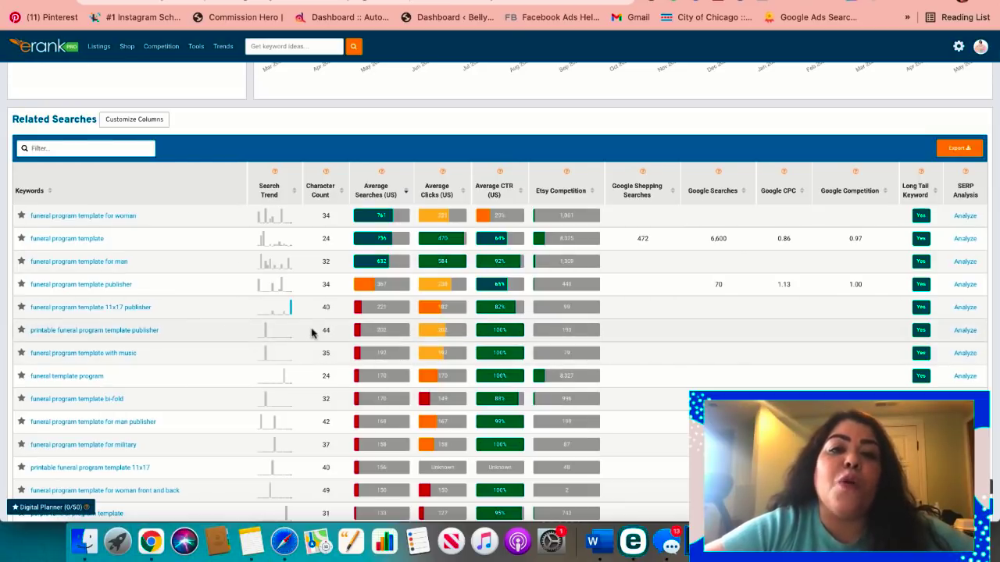
# Step: Switch to Canva and search its template library for "funeral templates"
pyautogui.scroll(10, 311, 332)
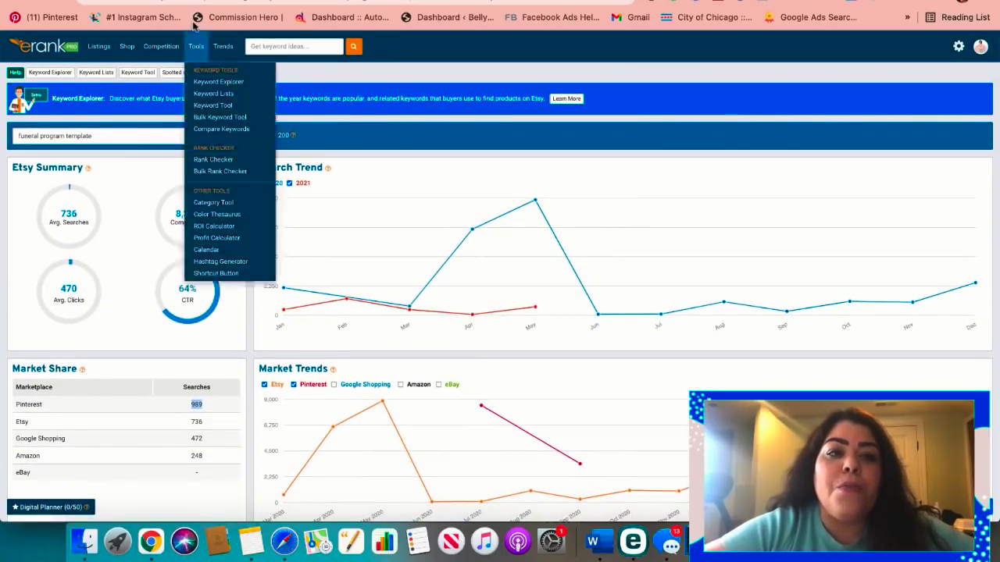
pyautogui.click(174, 2)
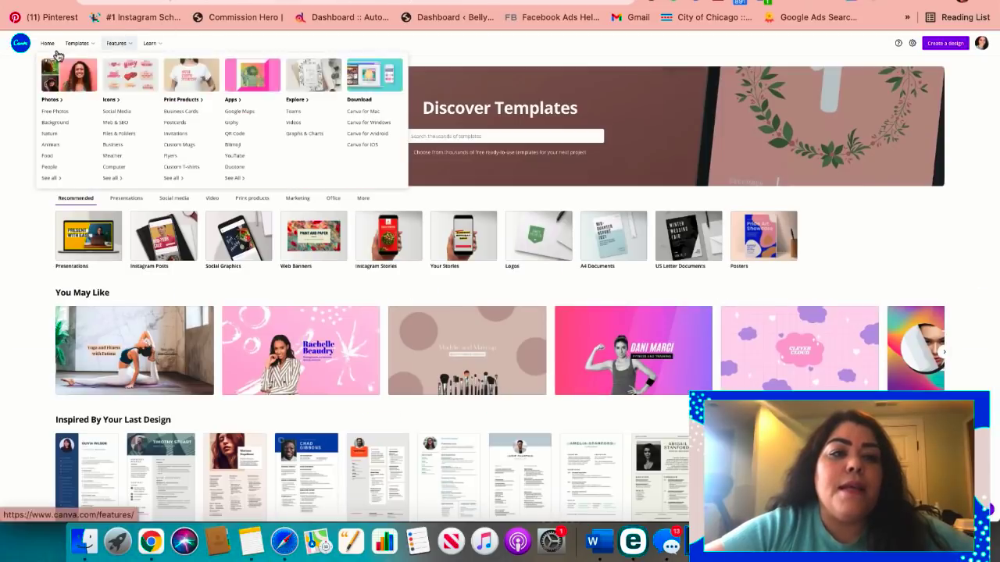
pyautogui.click(467, 139)
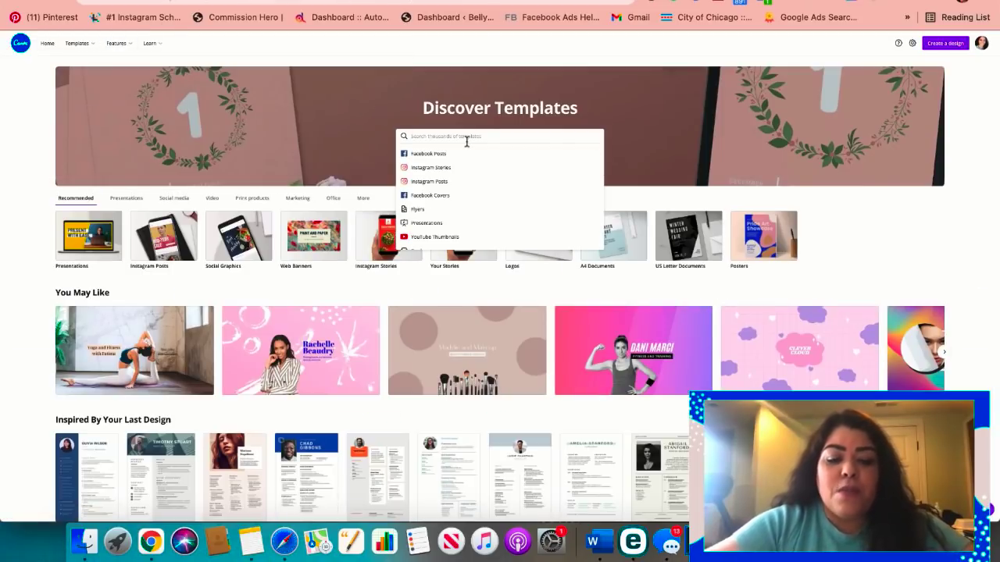
pyautogui.write('funeral')
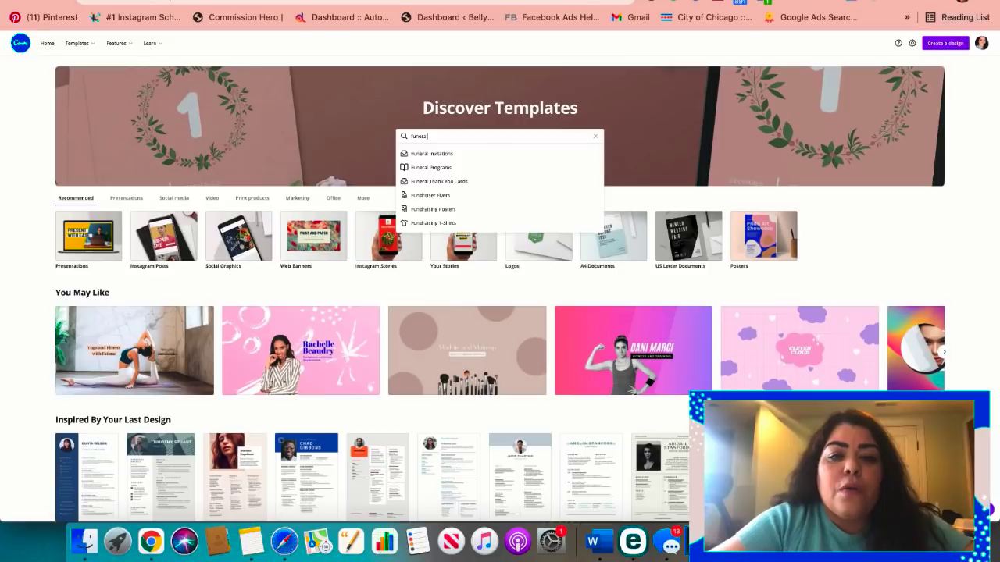
pyautogui.write(' templatge')
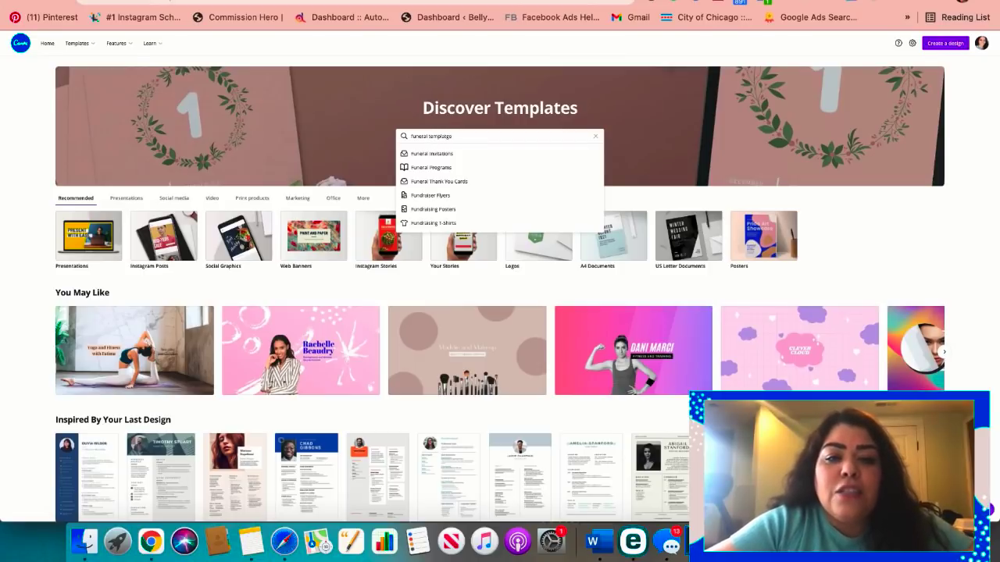
pyautogui.write('s')
pyautogui.press('Return')
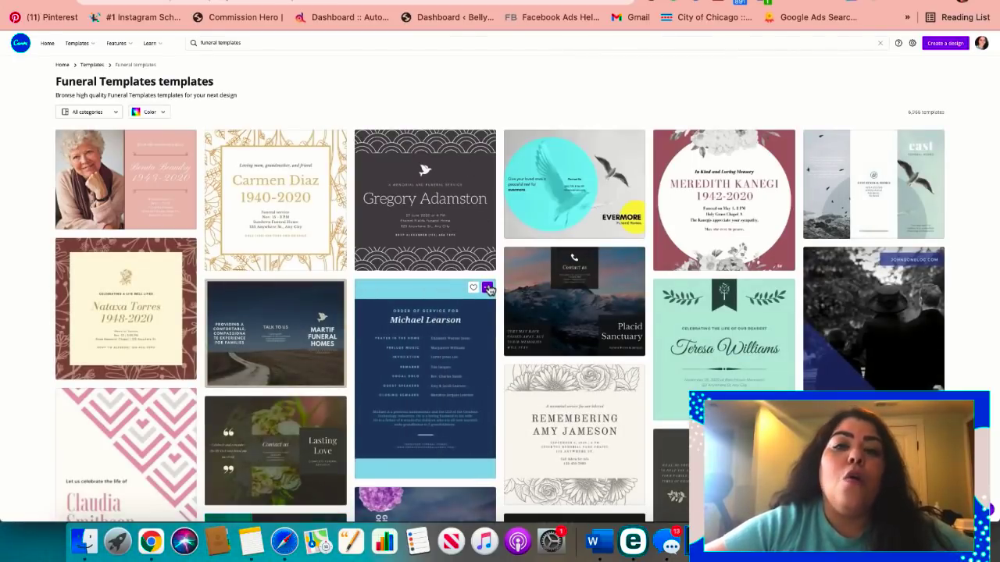
# Step: Browse the funeral template results and open the Teal Rose Illustration Funeral Program for customizing
pyautogui.scroll(-3, 104, 129)
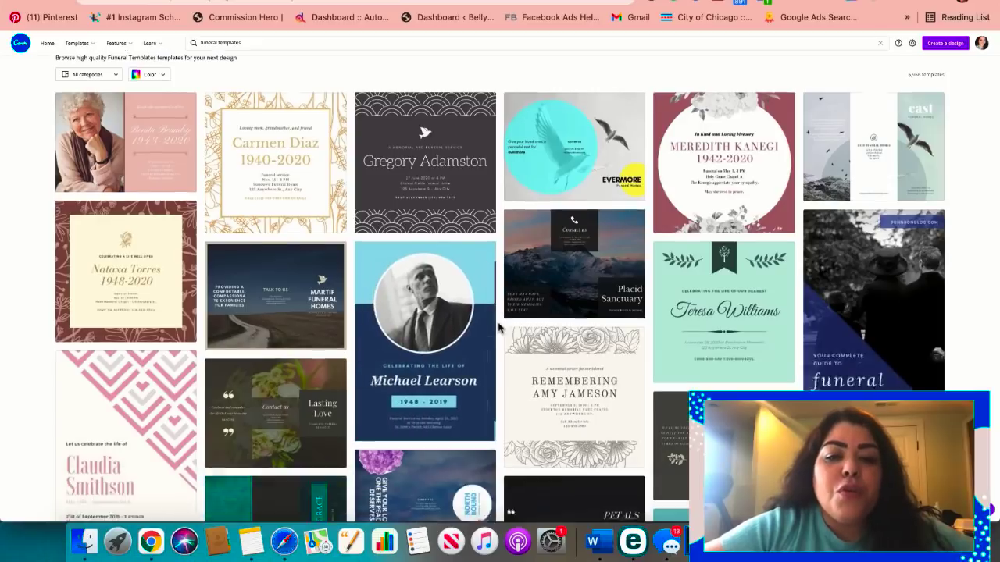
pyautogui.scroll(-5, 506, 382)
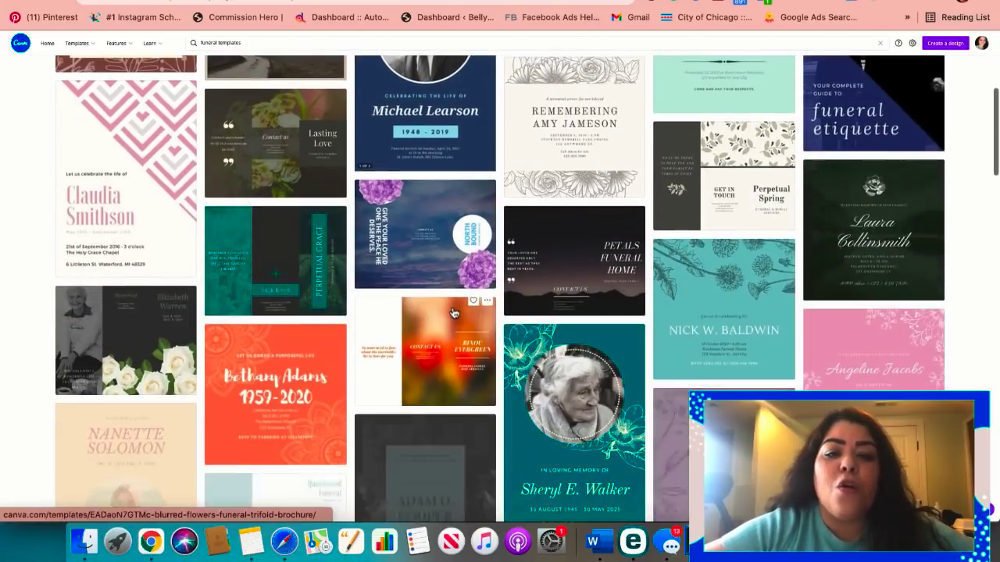
pyautogui.scroll(-3, 506, 382)
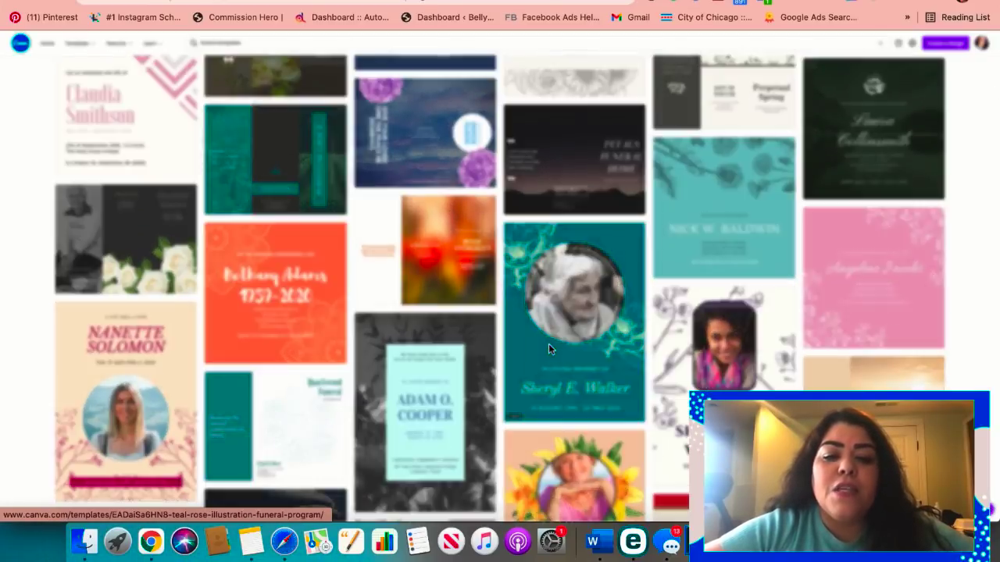
pyautogui.click(548, 343)
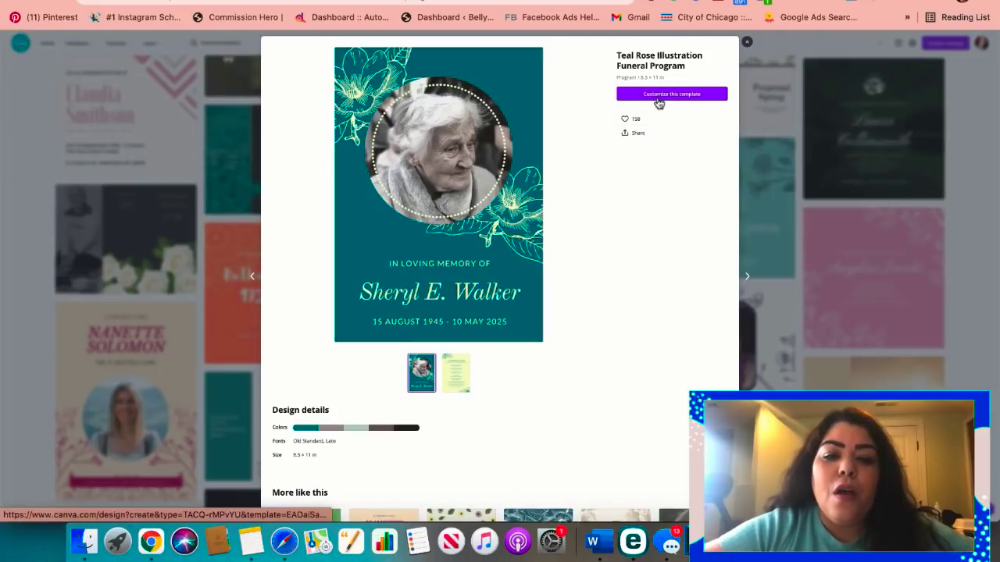
pyautogui.click(662, 94)
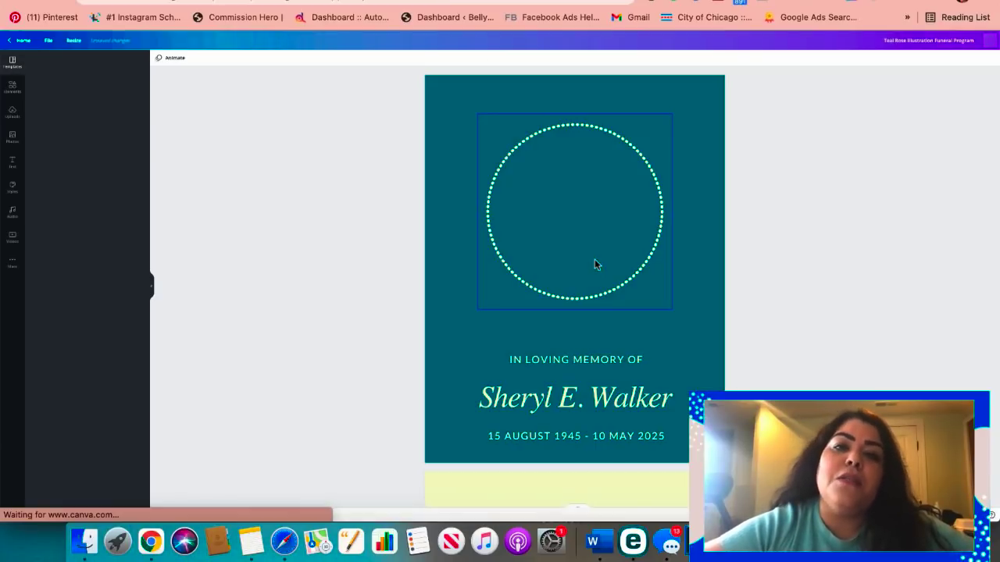
# Step: Review both pages of the Teal Rose funeral program, from the memorial cover to the Celebration of Life order of service
pyautogui.scroll(-5, 404, 354)
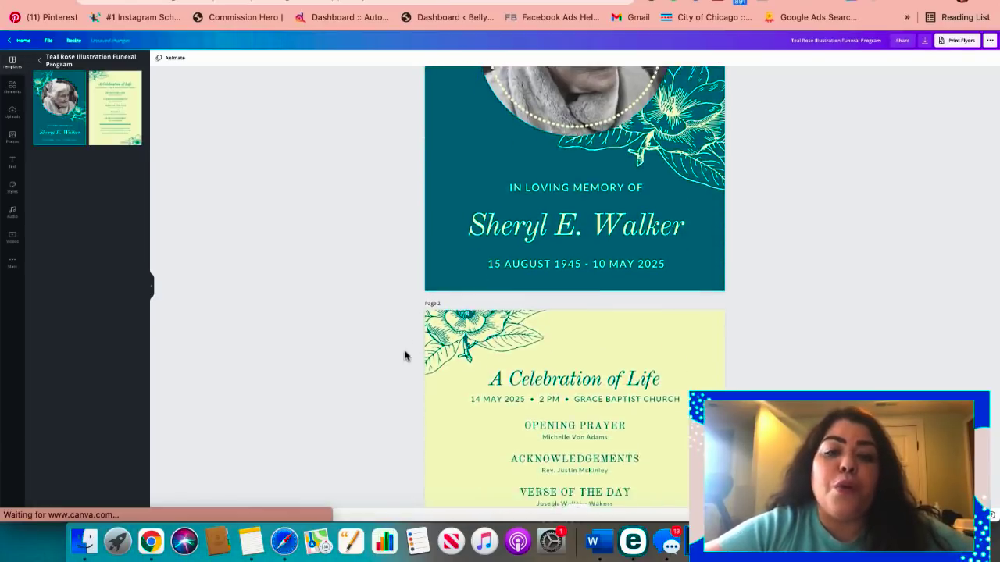
pyautogui.scroll(5, 403, 354)
pyautogui.scroll(1, 404, 355)
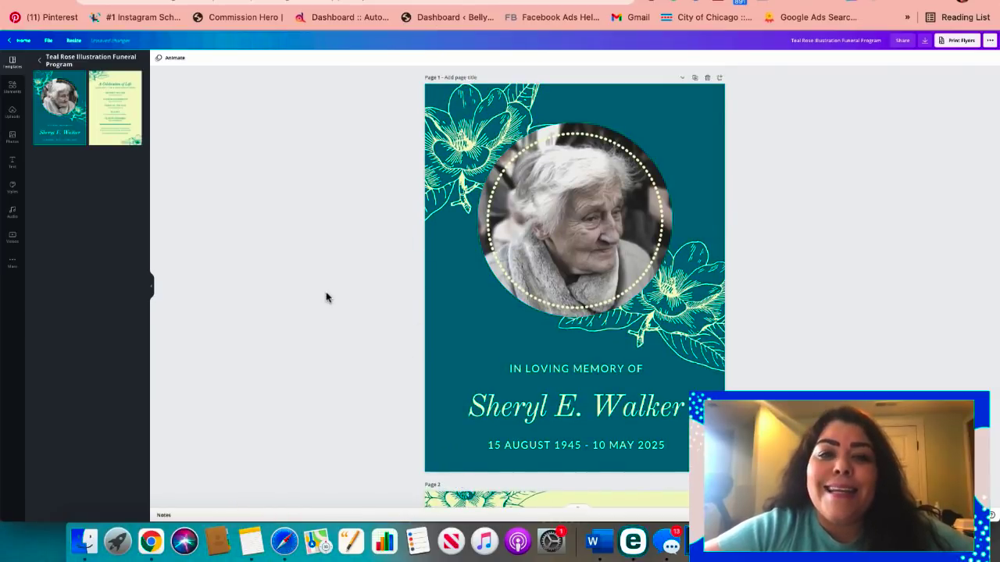
pyautogui.scroll(-3, 272, 364)
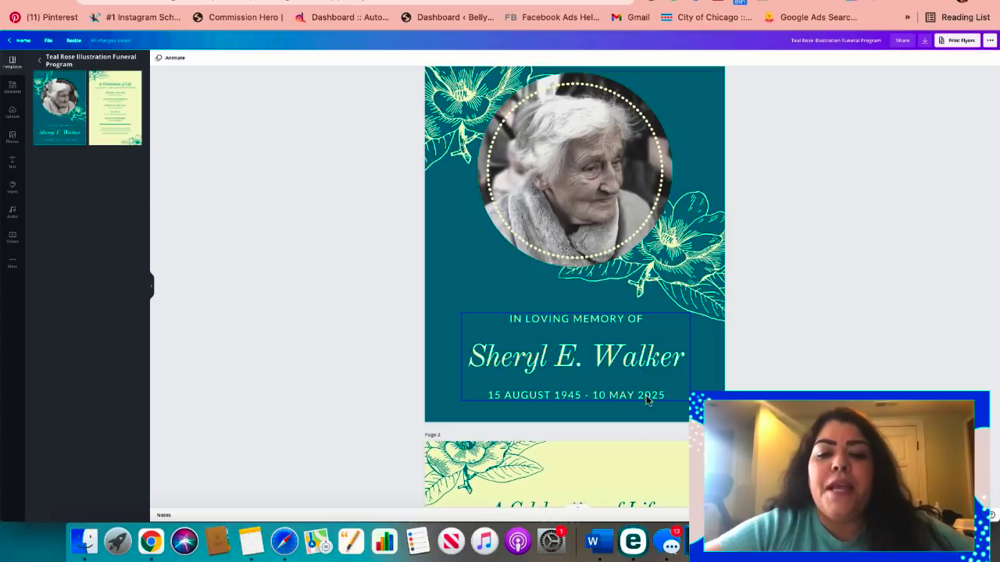
pyautogui.scroll(-5, 647, 401)
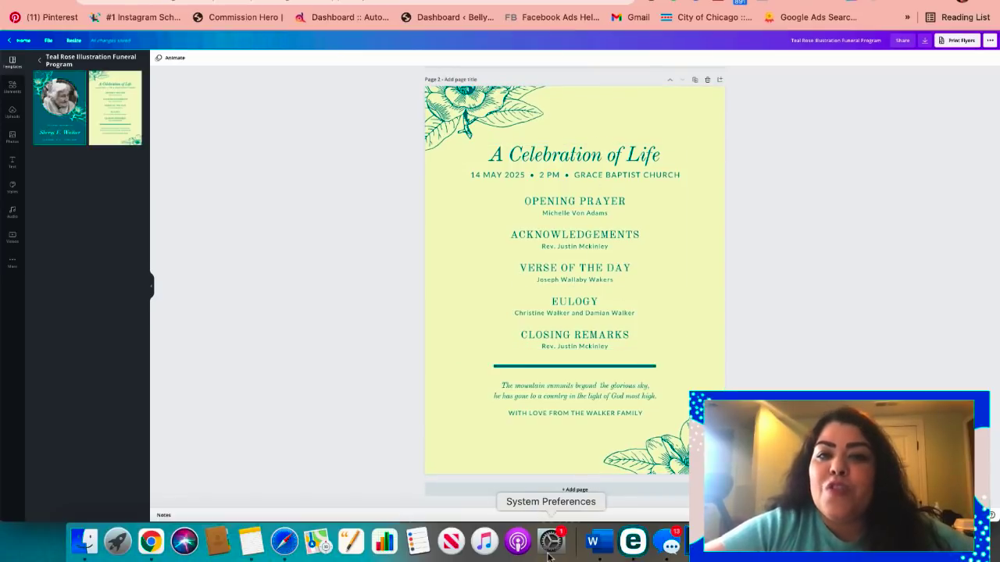
# Step: Leave the current template's layouts and browse the full Funeral Program template collection in the editor
pyautogui.click(40, 60)
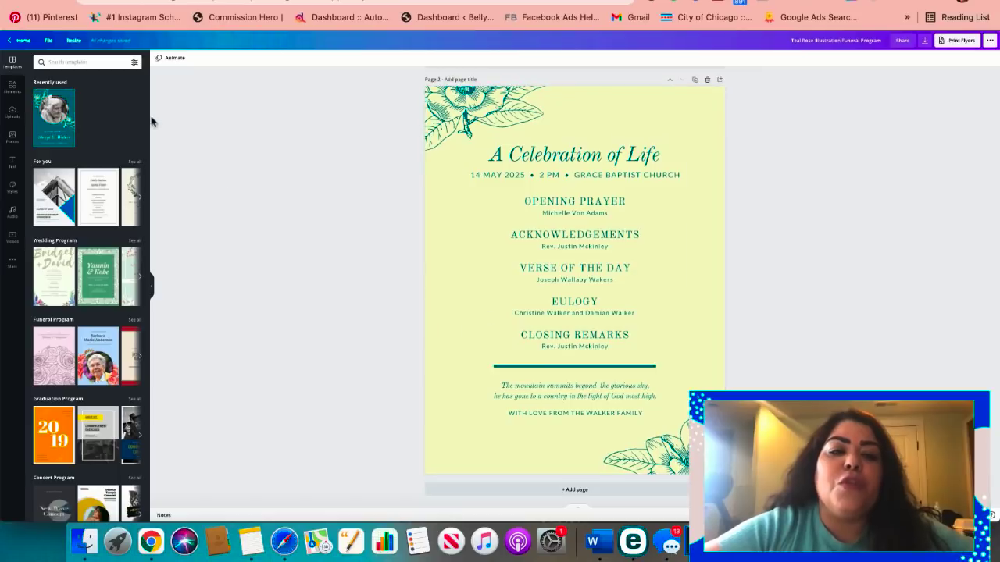
pyautogui.scroll(-2, 84, 269)
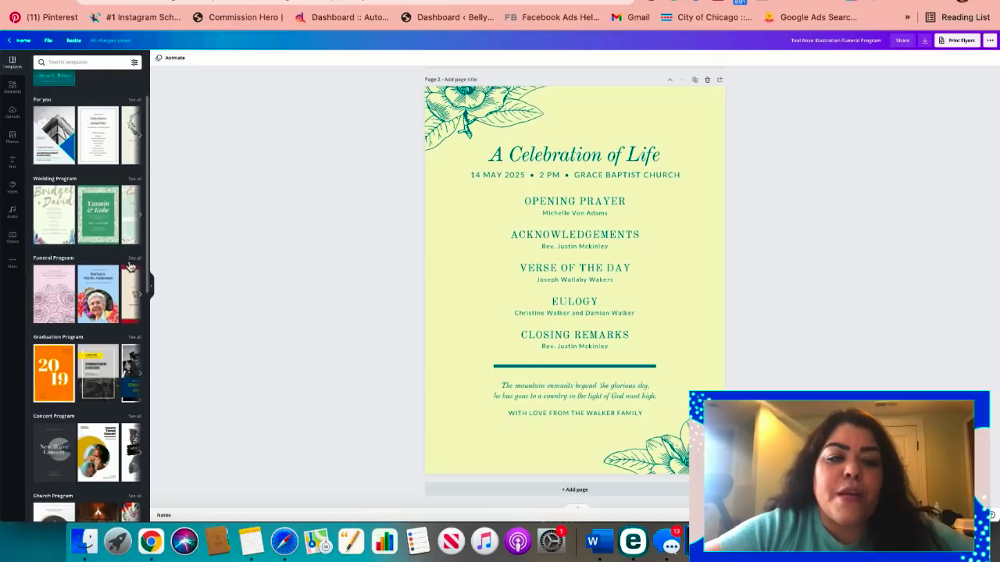
pyautogui.click(134, 259)
pyautogui.scroll(-3, 71, 469)
pyautogui.scroll(-10, 70, 470)
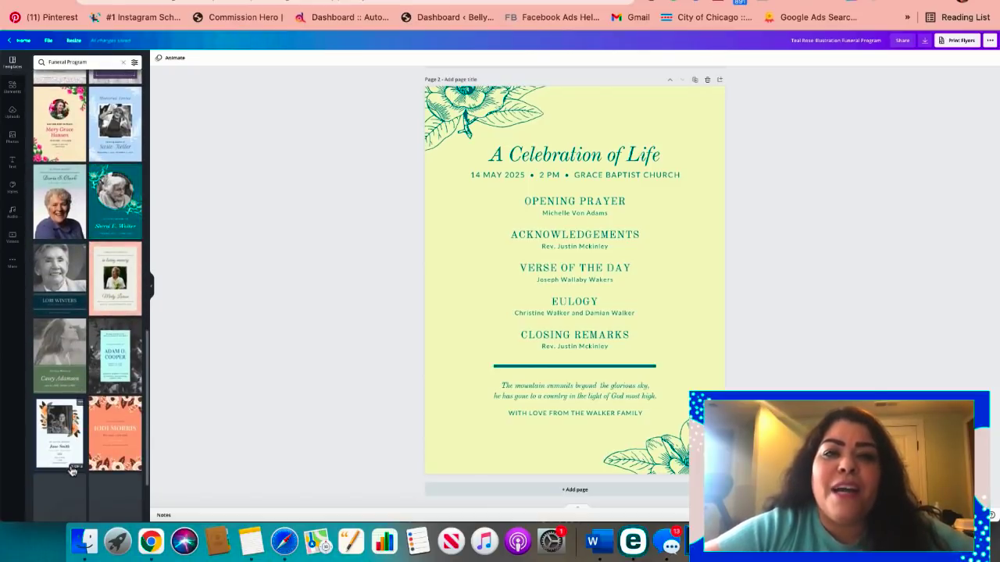
# Step: Apply the cover layout of the Blue with Photo Simple Memorial Service Program to page 2 of the design
pyautogui.scroll(-3, 72, 470)
pyautogui.click(67, 147)
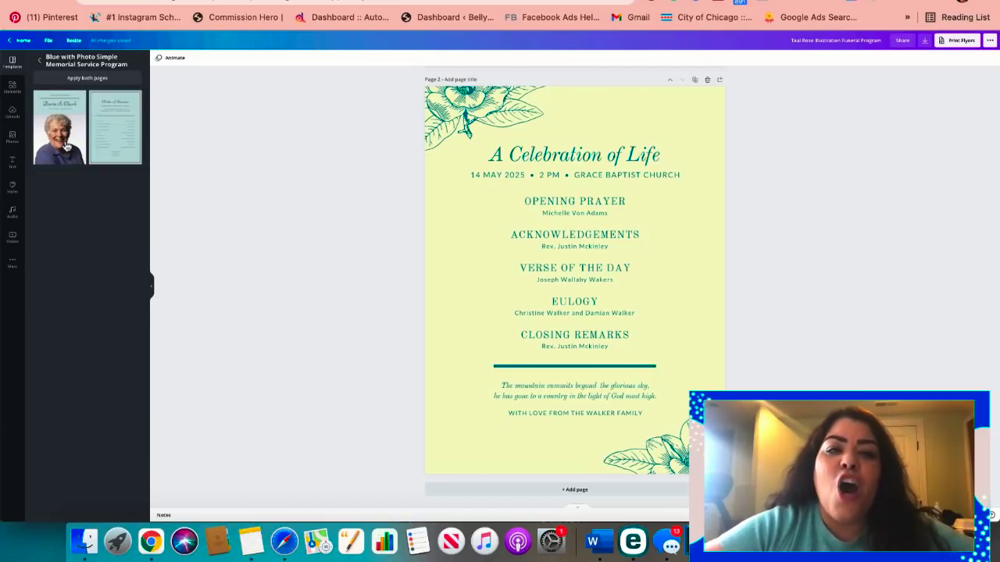
pyautogui.click(108, 149)
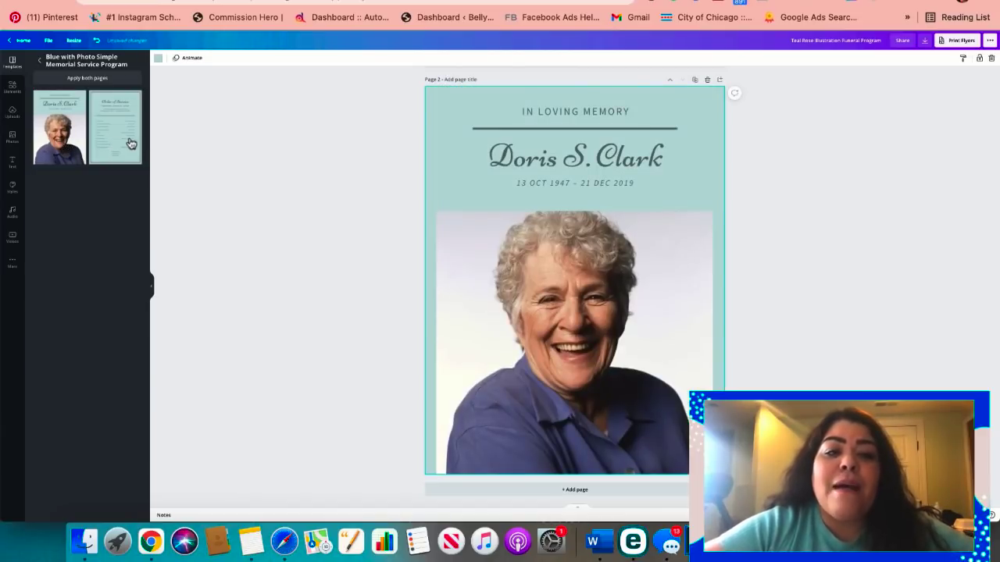
pyautogui.click(71, 148)
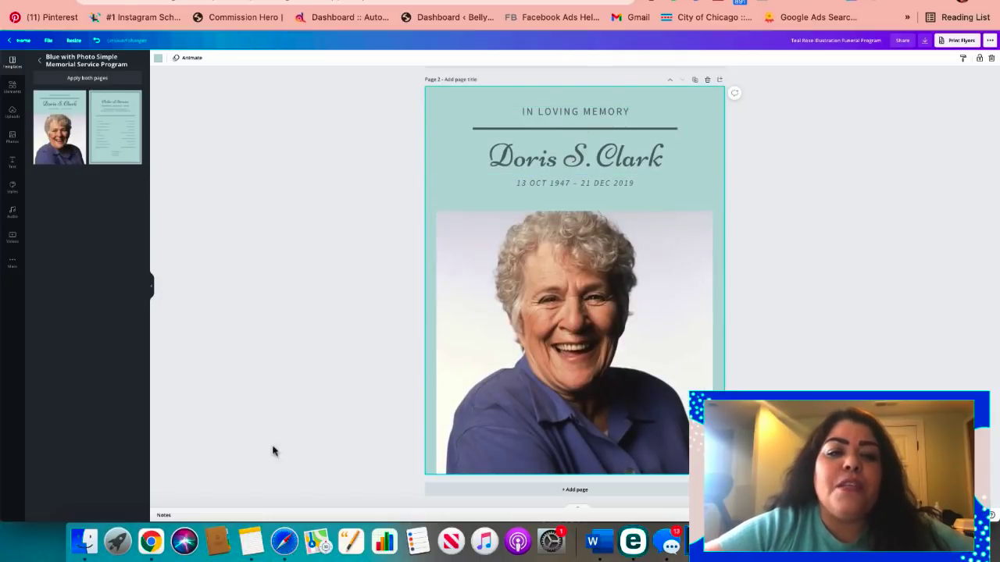
# Step: Return to the Funeral Program templates, browse more designs and choose the dark teal one with the round portrait
pyautogui.click(40, 58)
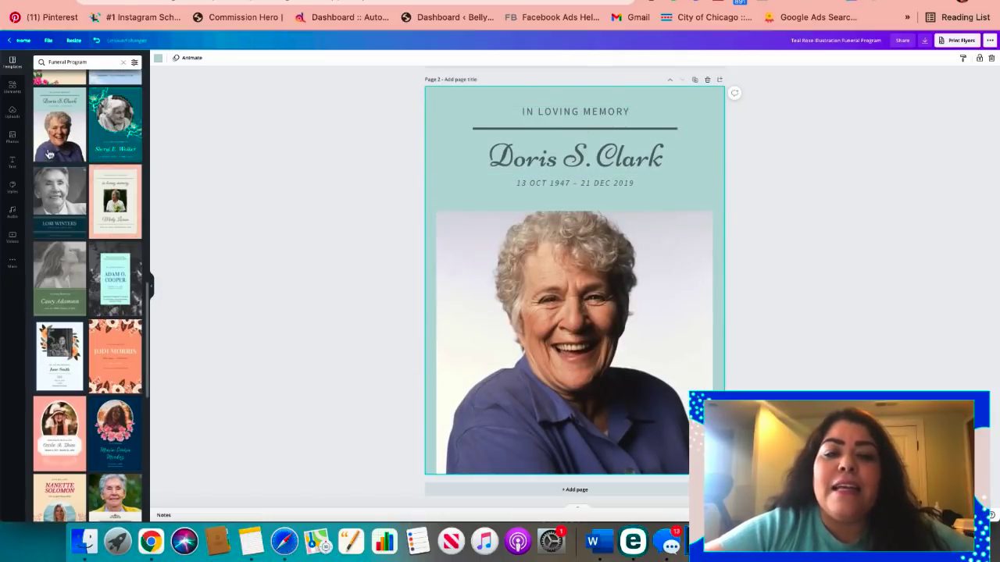
pyautogui.scroll(-10, 78, 264)
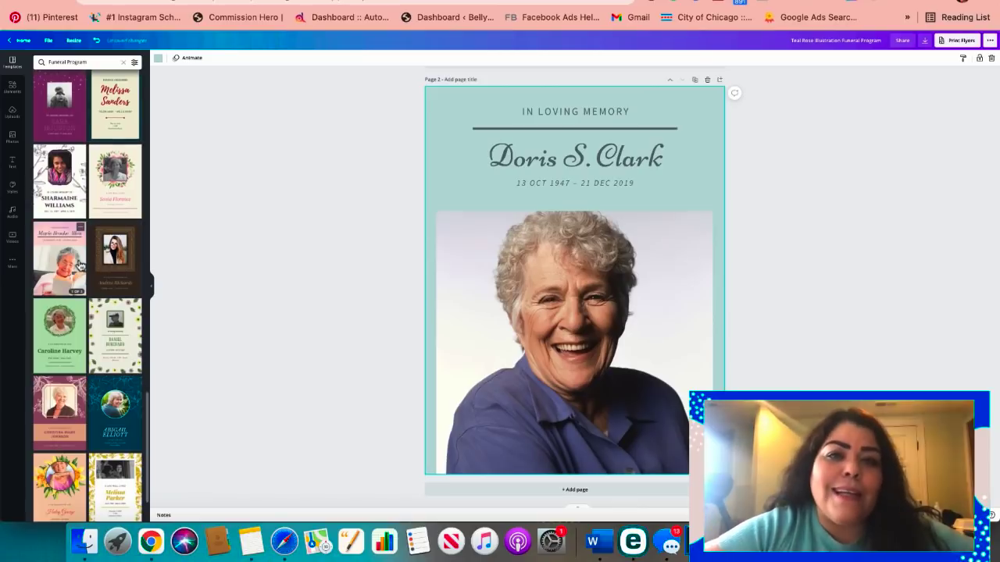
pyautogui.scroll(-2, 110, 320)
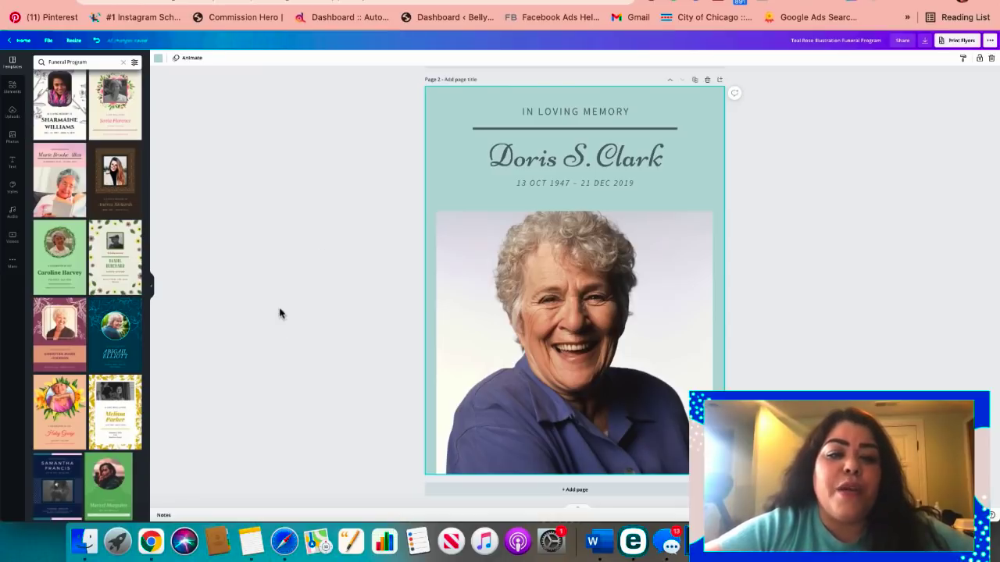
pyautogui.click(118, 335)
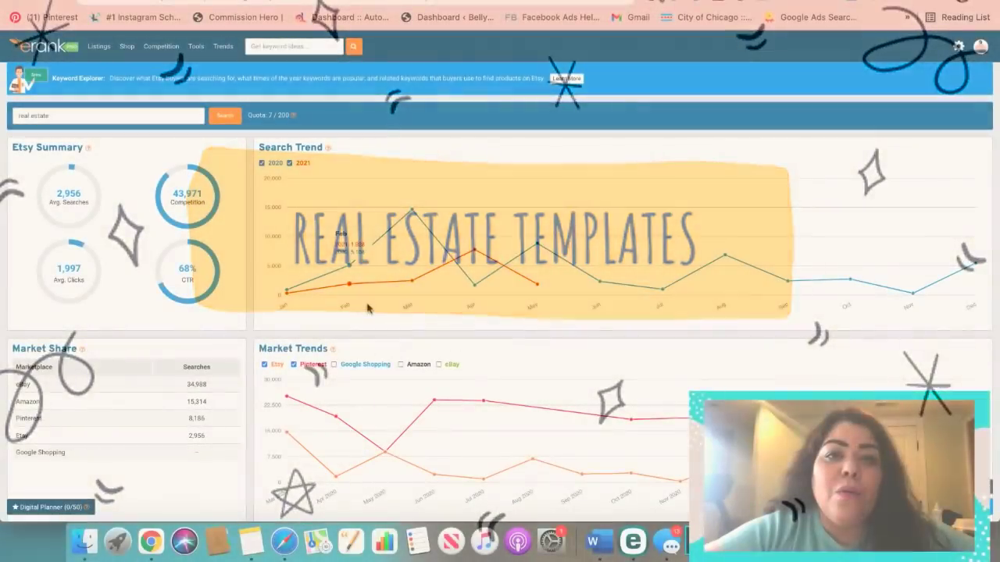
# Step: Examine eRank's "real estate" Etsy summary, search trend and market share, highlighting the Pinterest and Etsy search volumes
pyautogui.scroll(-2, 354, 266)
pyautogui.scroll(1, 354, 266)
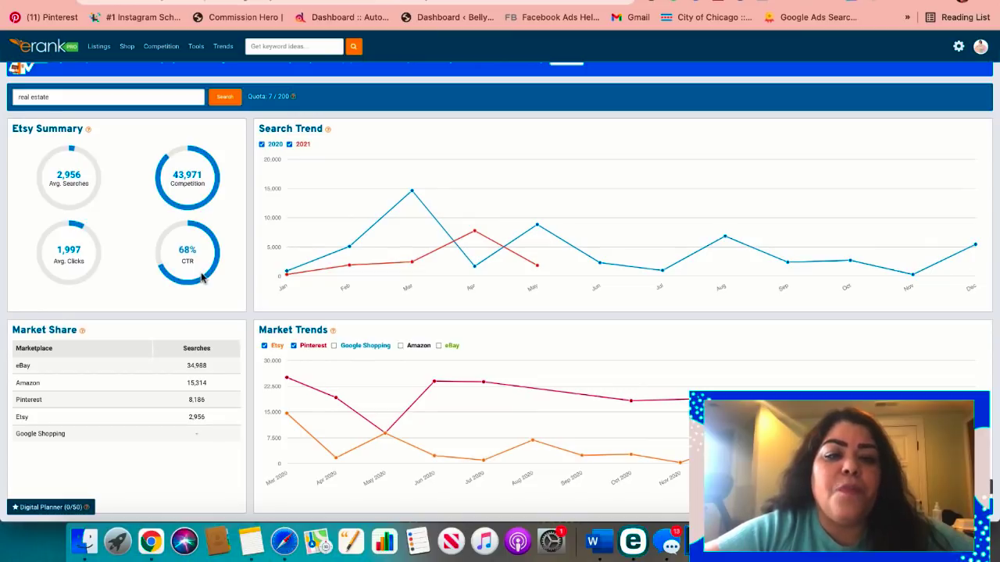
pyautogui.scroll(-2, 201, 278)
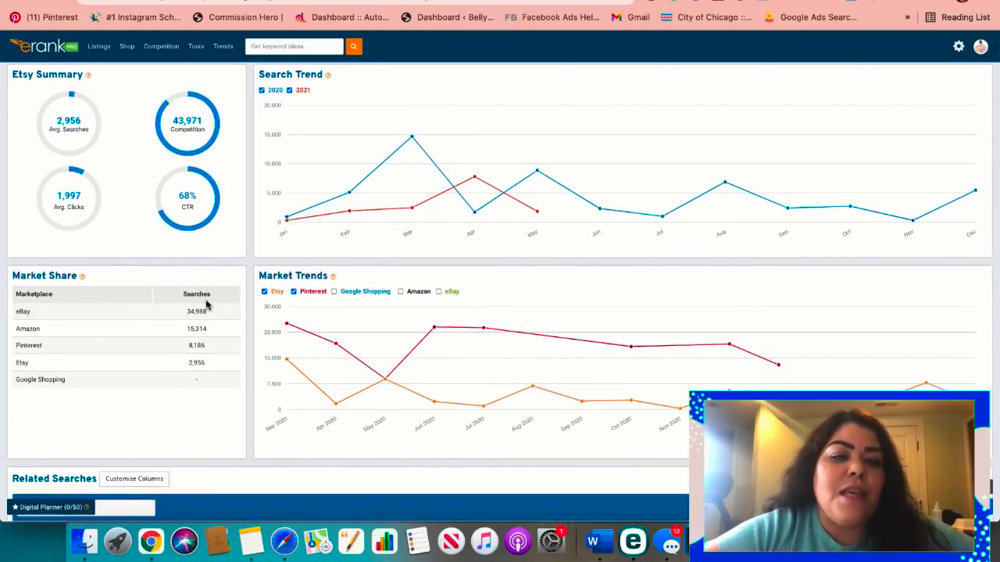
pyautogui.moveTo(209, 328); pyautogui.dragTo(211, 364)
pyautogui.click(210, 366)
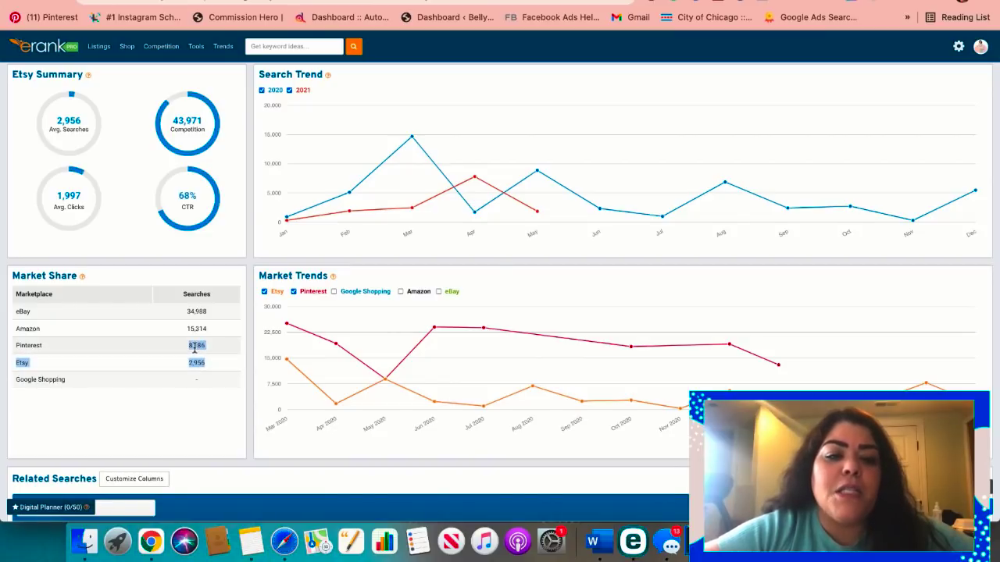
pyautogui.scroll(2, 177, 325)
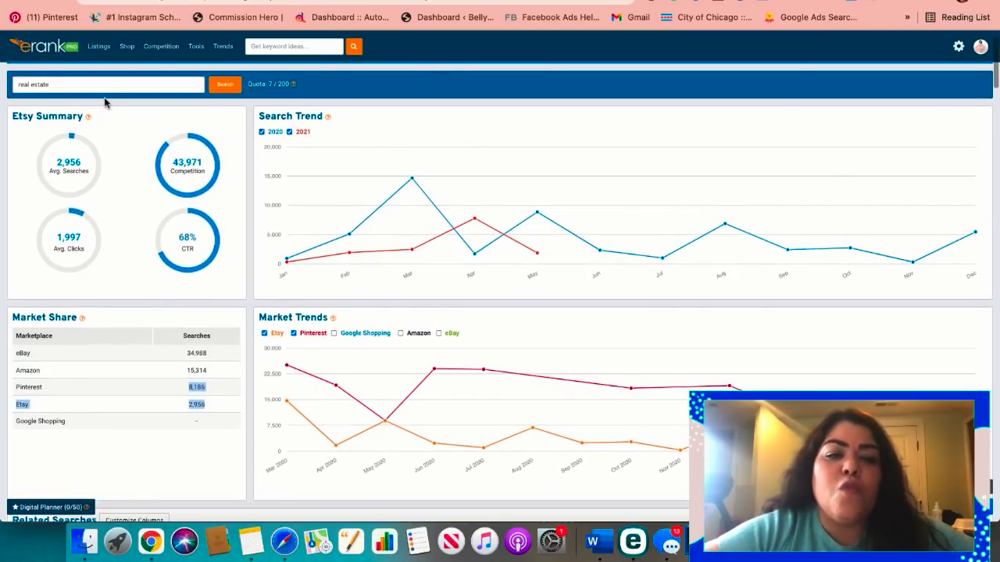
pyautogui.scroll(-1, 127, 316)
pyautogui.scroll(2, 127, 316)
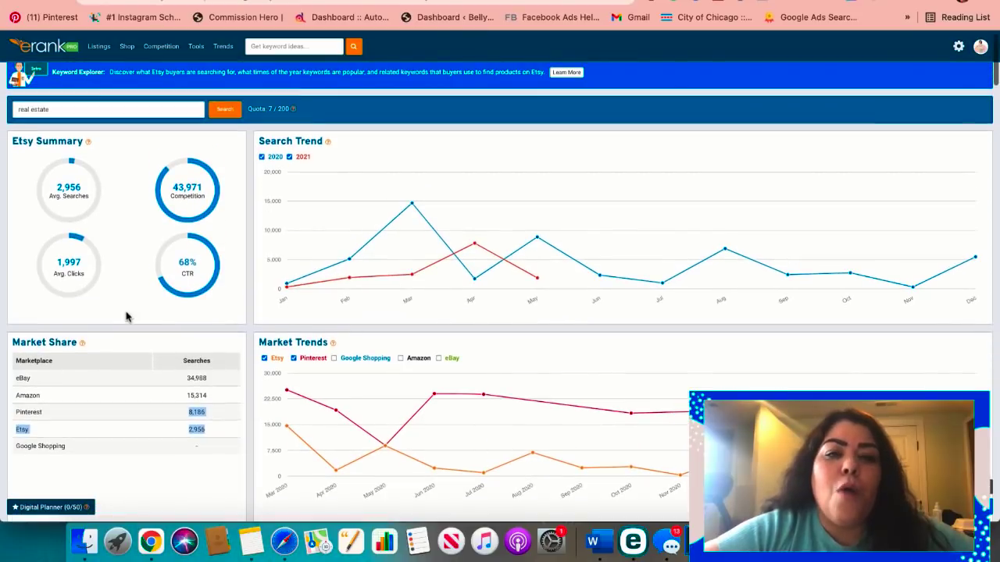
pyautogui.scroll(-2, 180, 409)
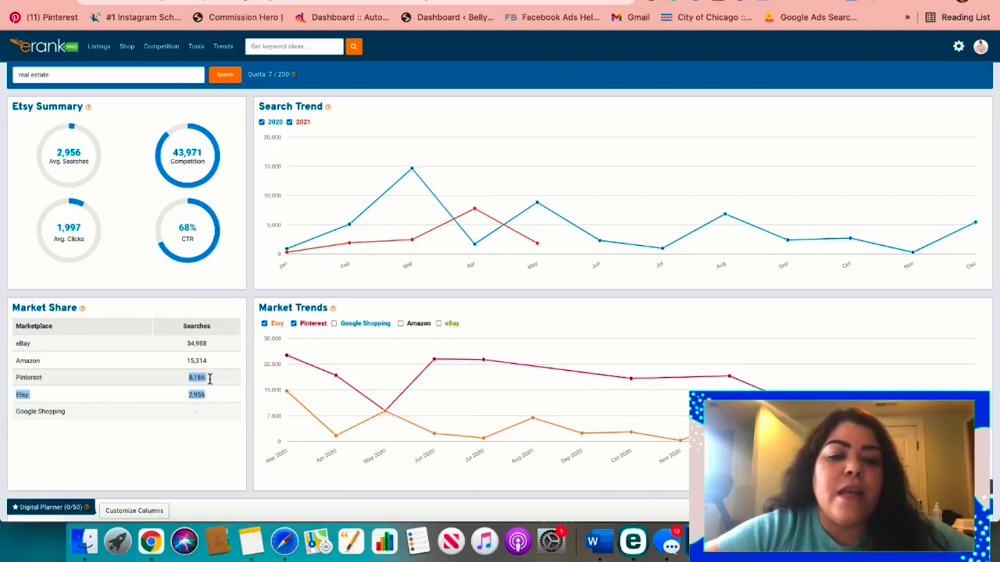
pyautogui.click(171, 383)
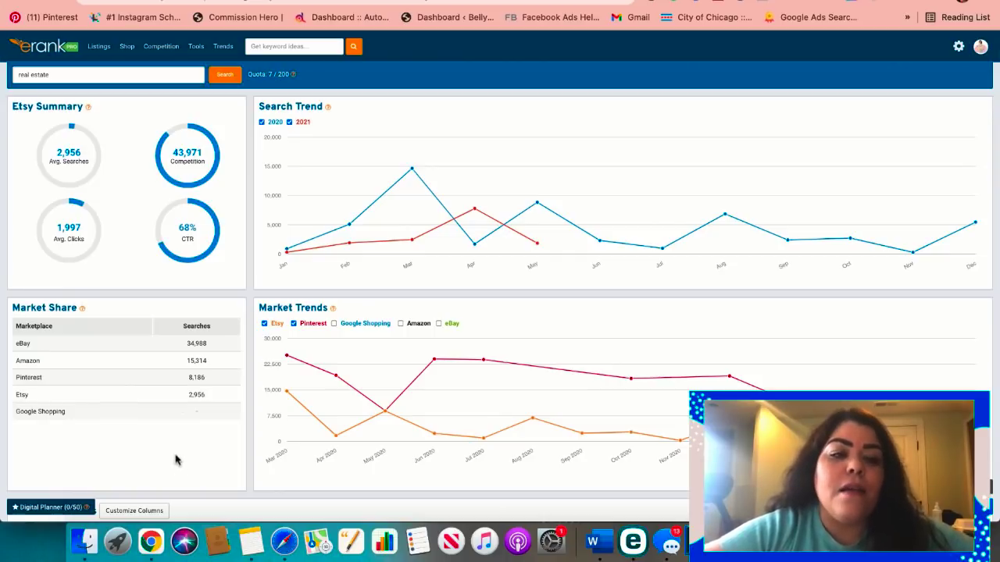
# Step: Examine the related searches for "real estate", highlighting the searches, clicks, CTR and Etsy competition for "real estate marketing"
pyautogui.scroll(-10, 193, 402)
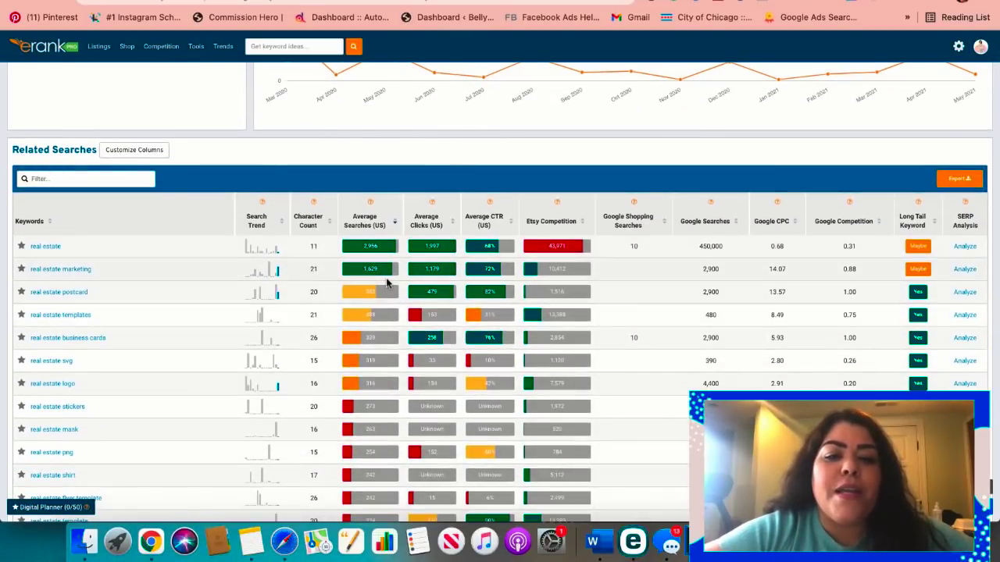
pyautogui.moveTo(353, 270); pyautogui.dragTo(551, 280)
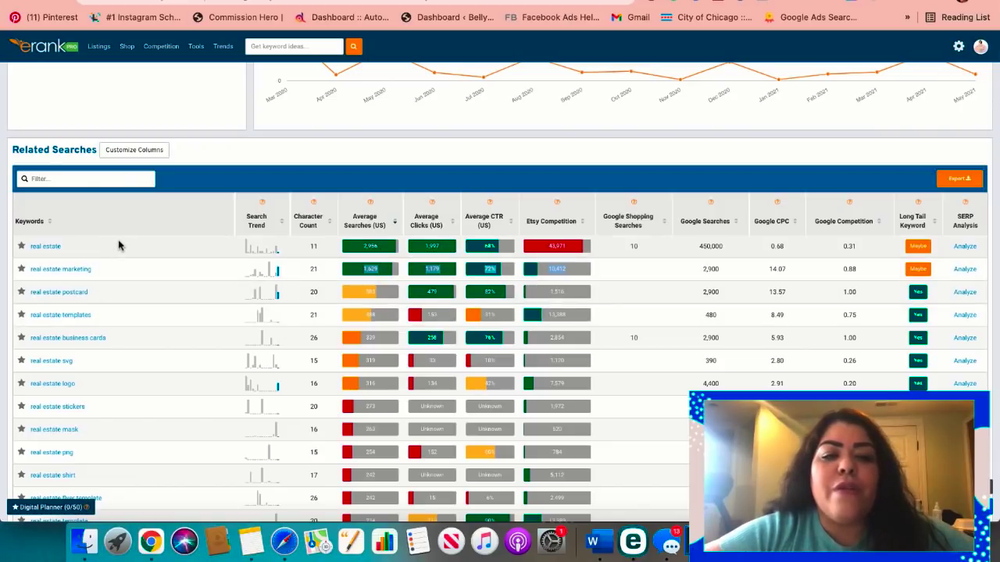
pyautogui.scroll(-1, 106, 319)
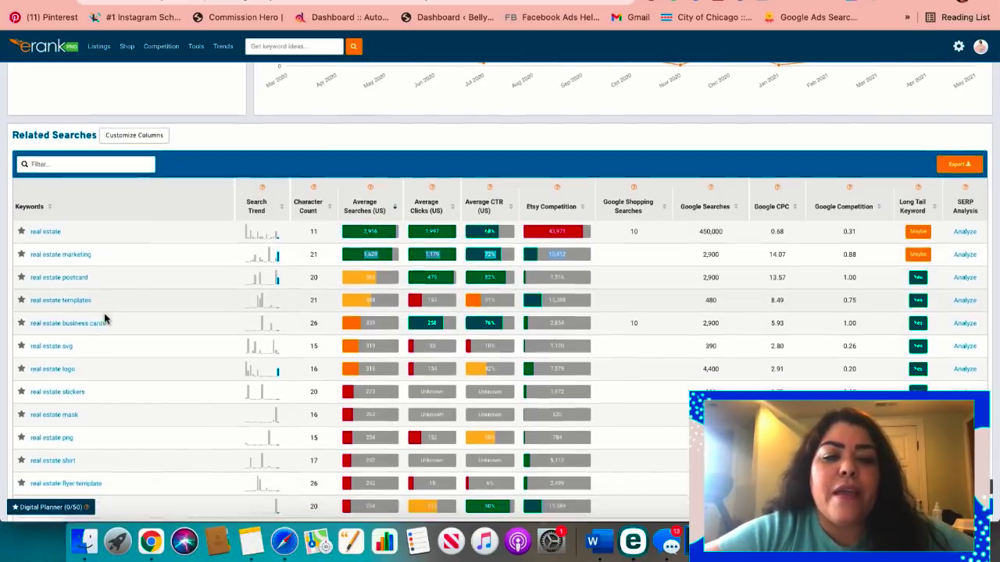
# Step: Examine the remaining "real estate" related searches, such as postcards, business cards, flyer templates and pipeline boards, for further product ideas
pyautogui.scroll(-1, 105, 319)
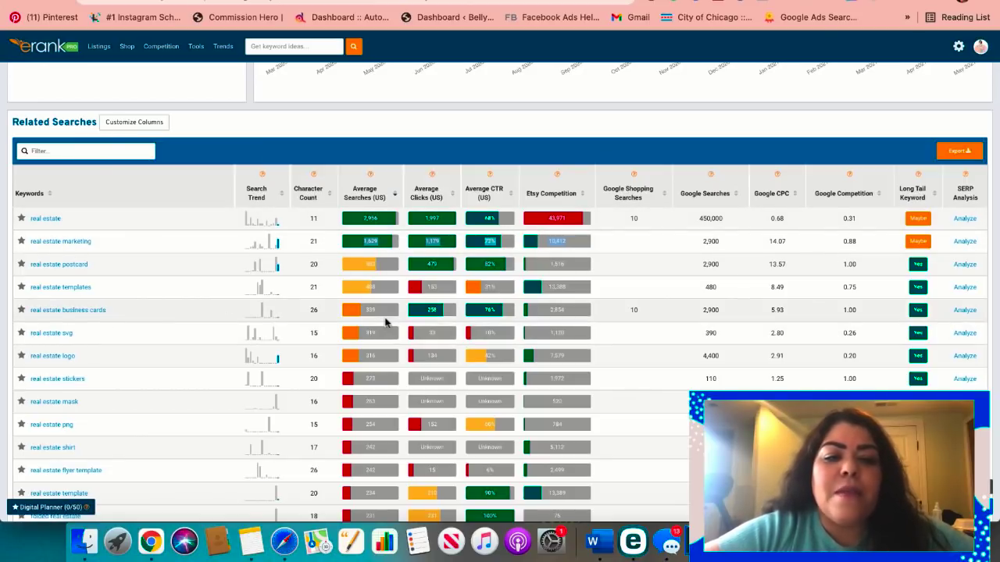
pyautogui.scroll(-1, 130, 352)
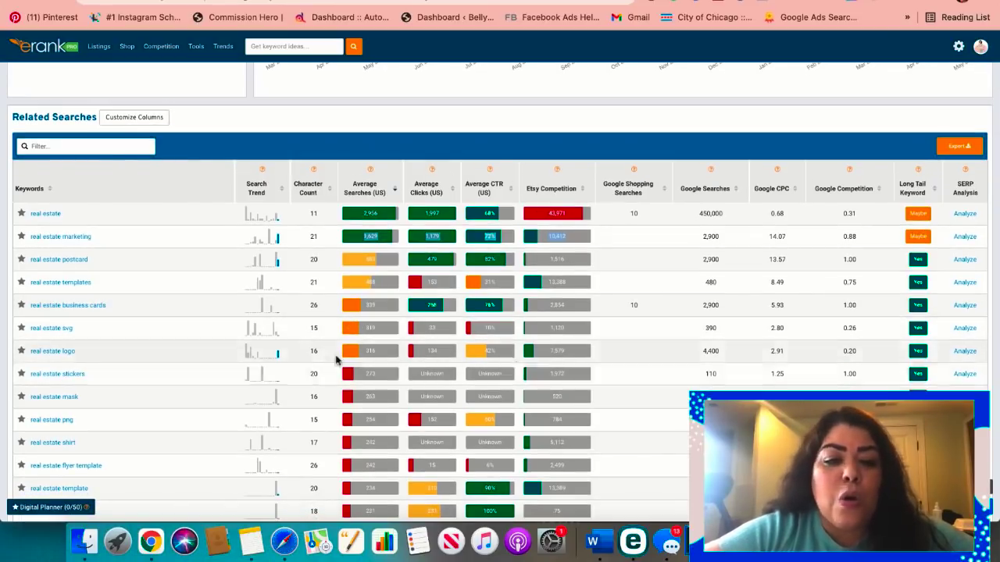
pyautogui.scroll(-2, 328, 353)
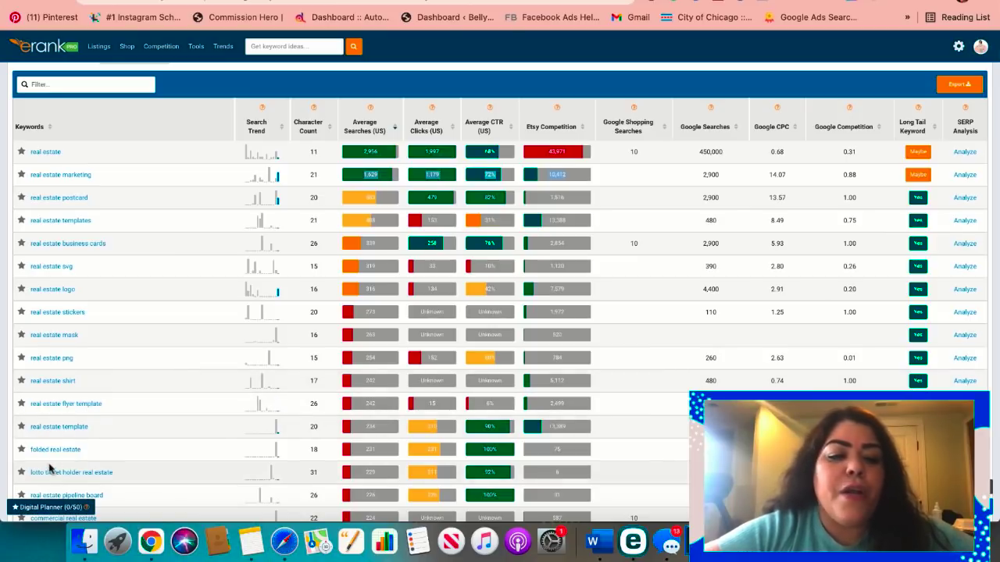
pyautogui.scroll(-2, 64, 460)
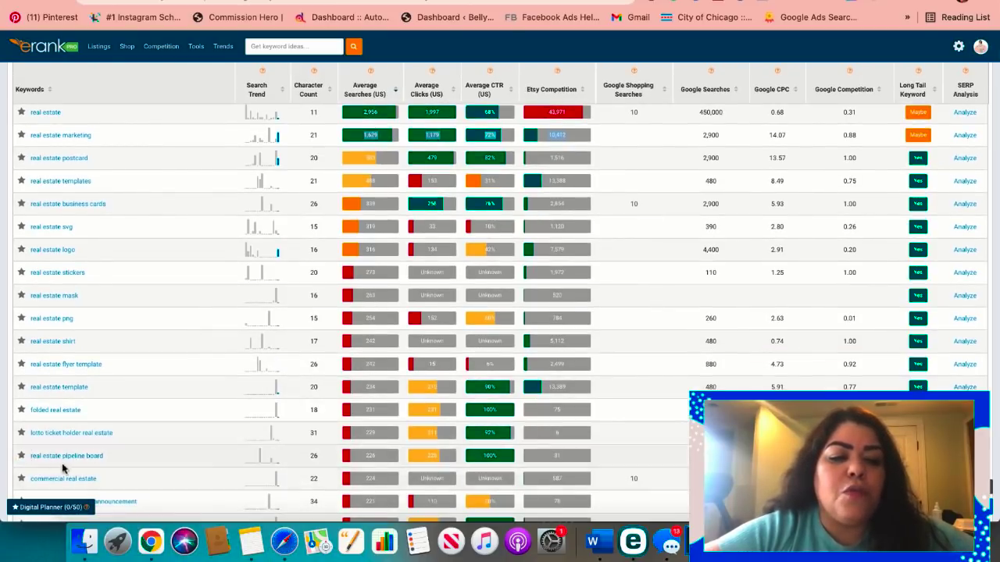
pyautogui.scroll(-1, 80, 453)
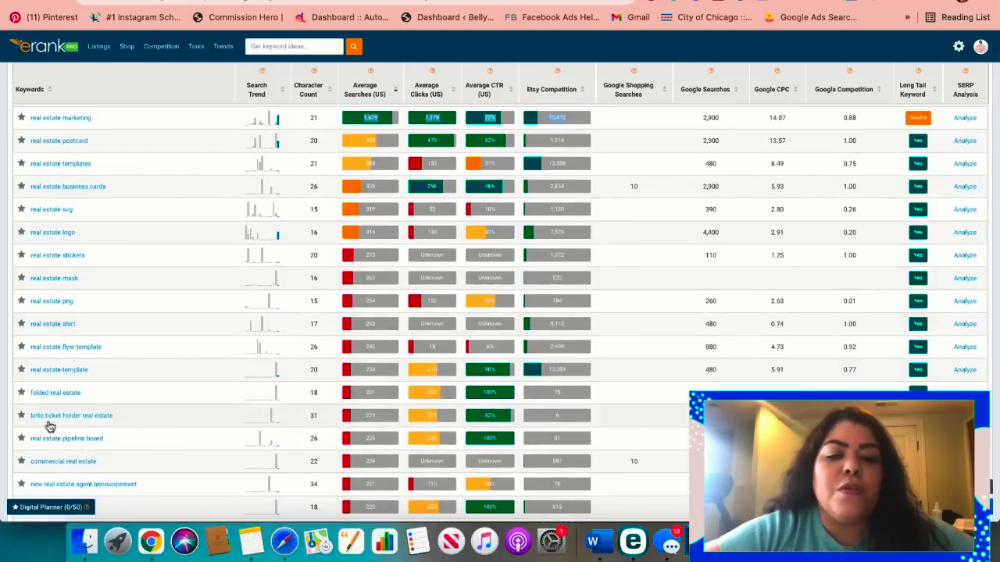
pyautogui.scroll(3, 56, 416)
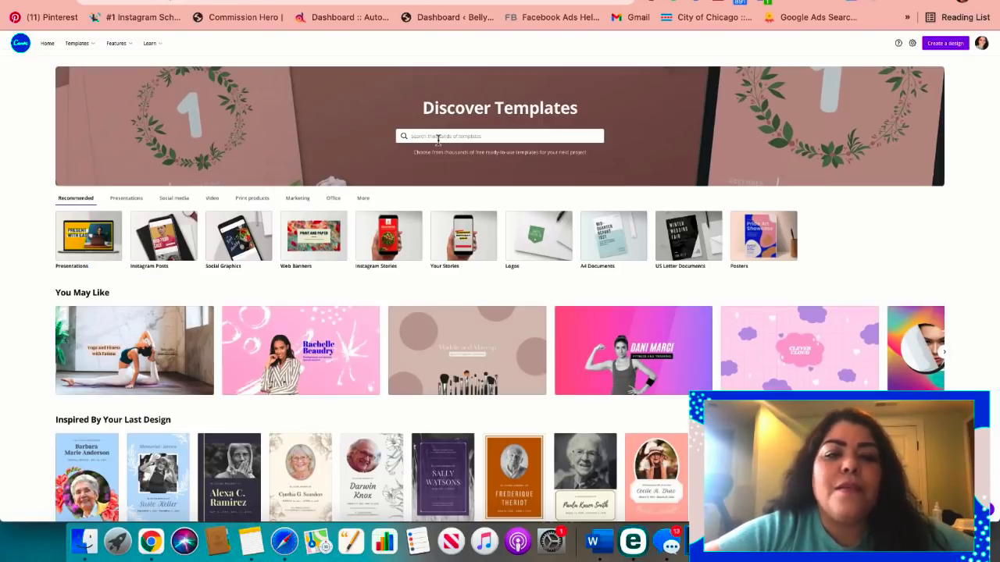
# Step: Switch to Canva, search the templates for "real estate" and open the suggested real estate brochure templates
pyautogui.click(438, 137)
pyautogui.write('Re')
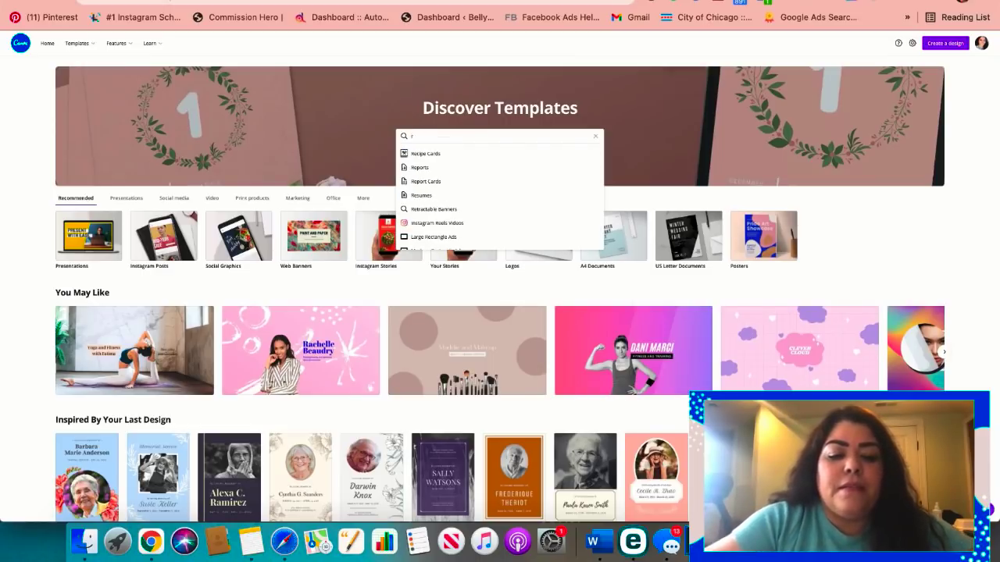
pyautogui.press('BackSpace')
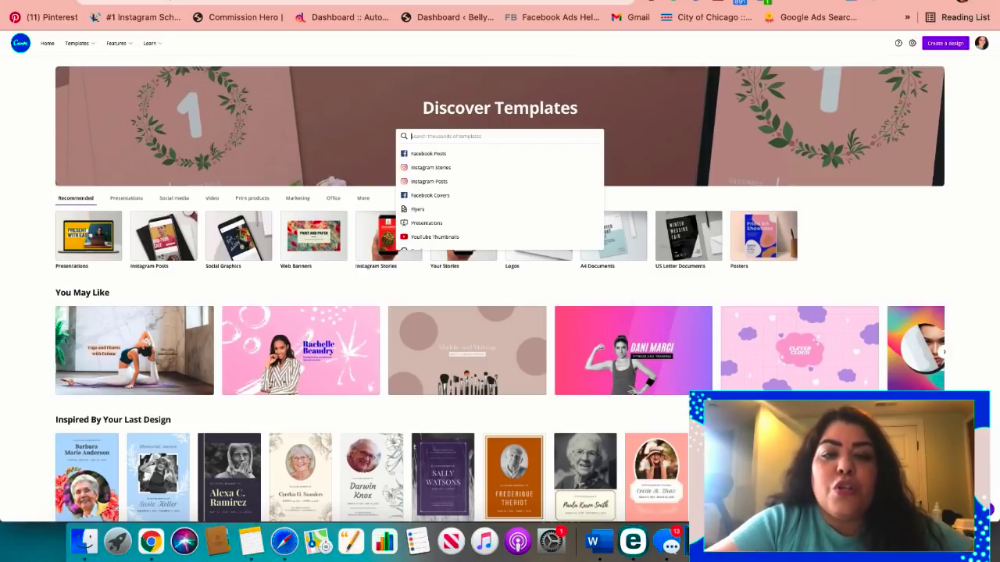
pyautogui.write('real estate')
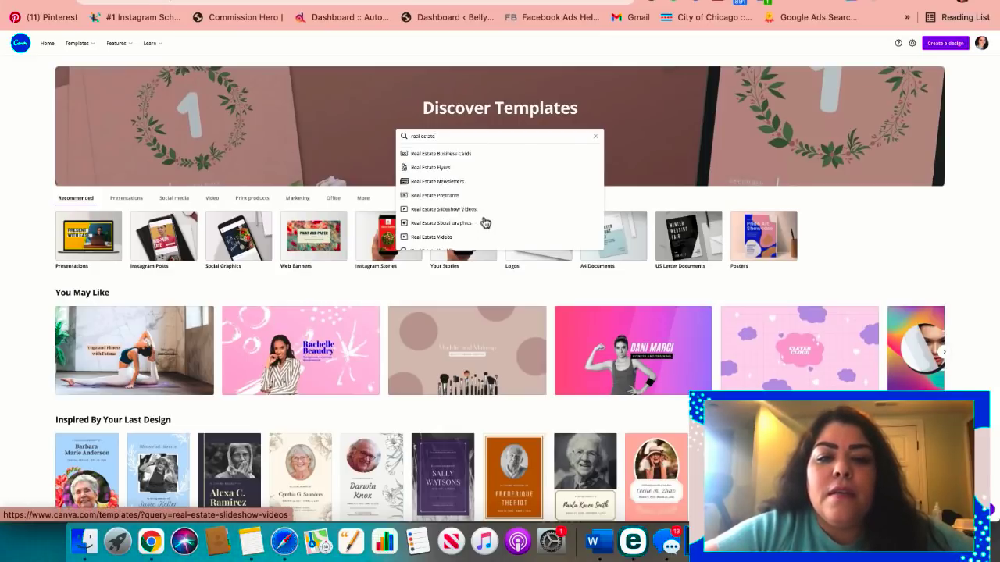
pyautogui.scroll(-2, 484, 221)
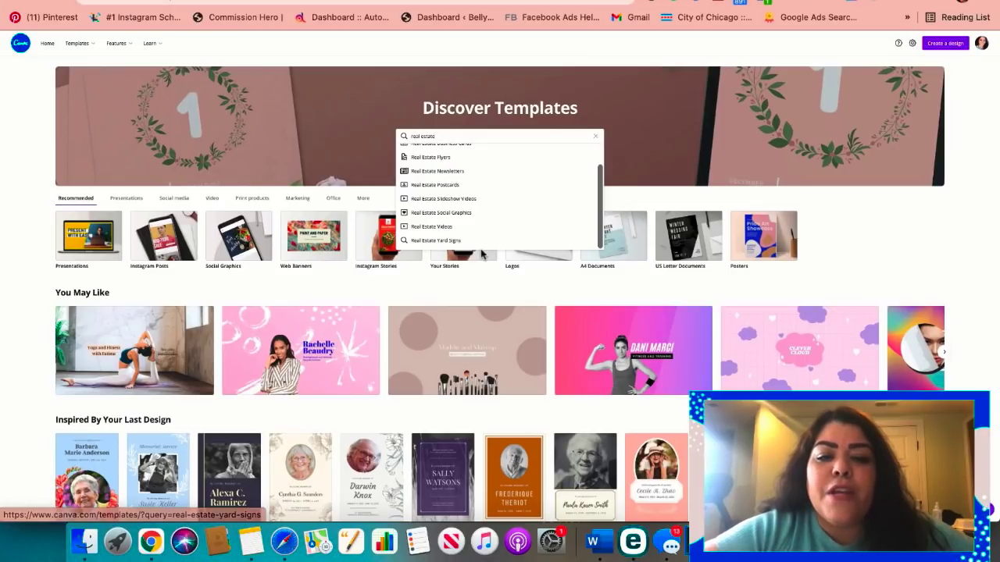
pyautogui.scroll(2, 474, 231)
pyautogui.click(448, 156)
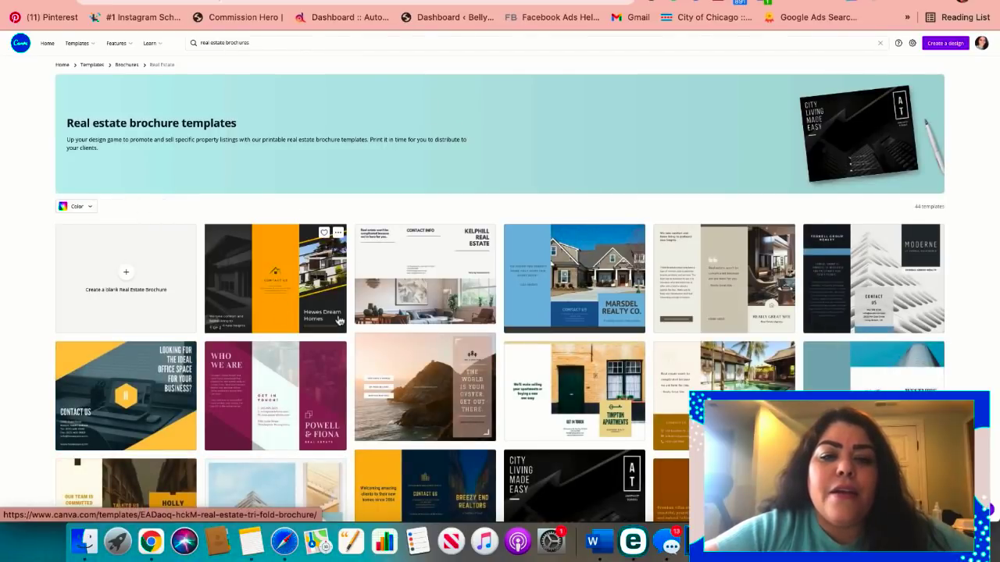
# Step: Browse the real estate brochure templates and start a design from the black and yellow Hewes Dream Homes tri-fold
pyautogui.scroll(-2, 367, 336)
pyautogui.scroll(-4, 370, 347)
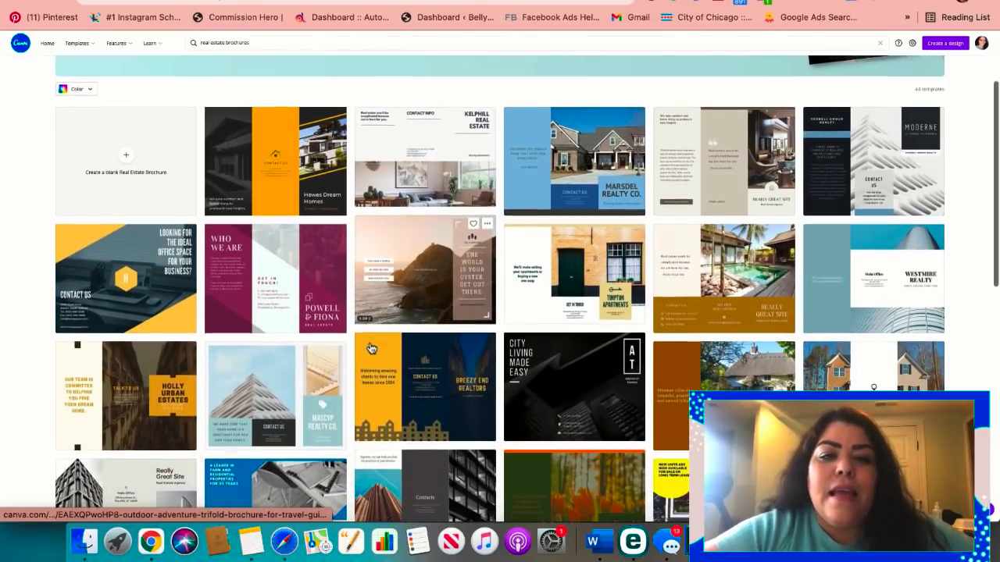
pyautogui.scroll(4, 231, 254)
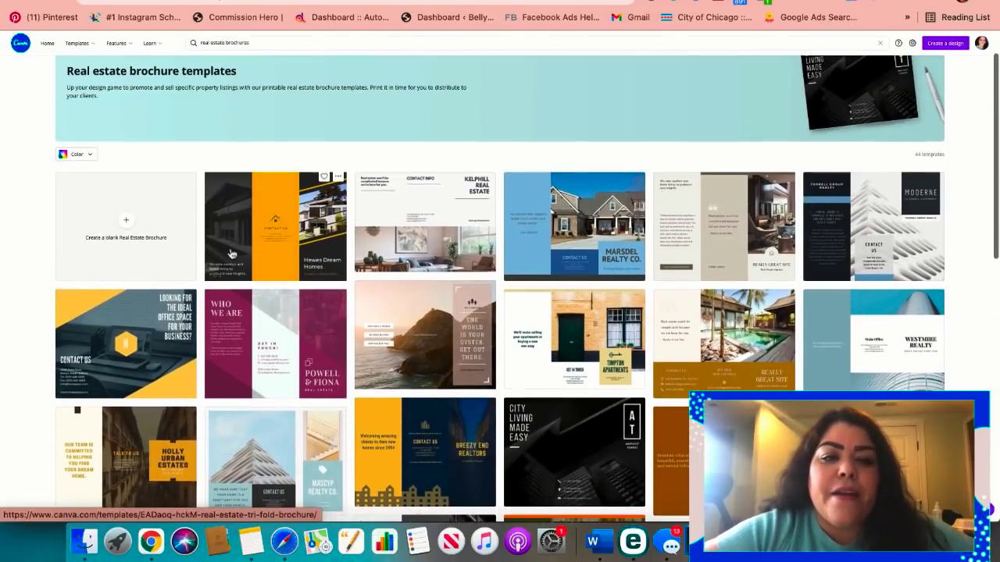
pyautogui.click(278, 221)
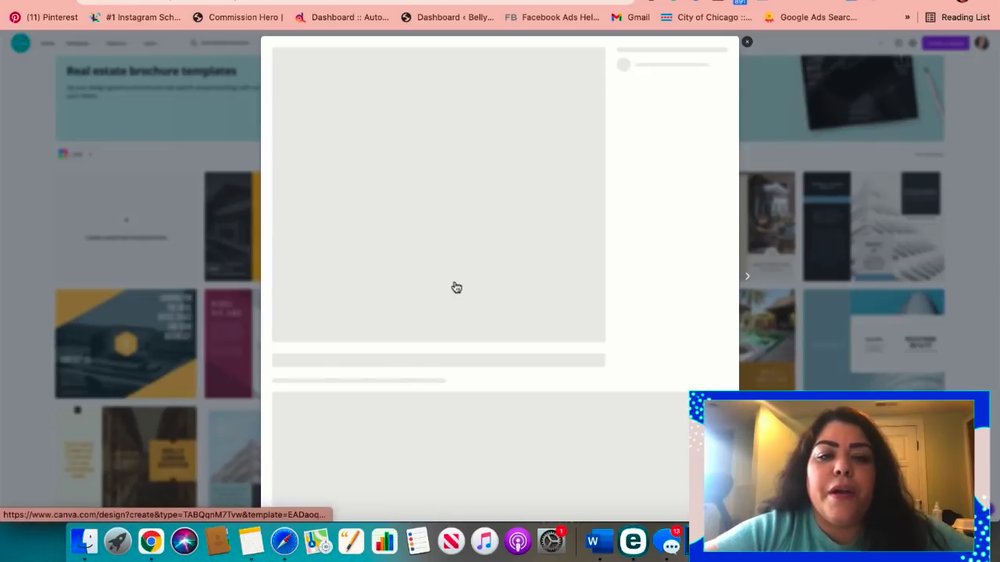
pyautogui.click(669, 178)
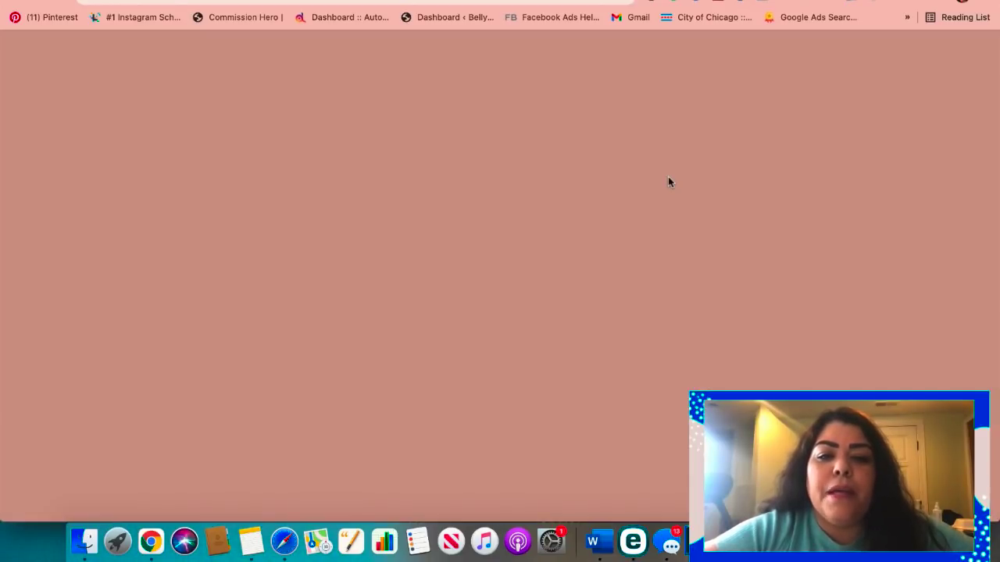